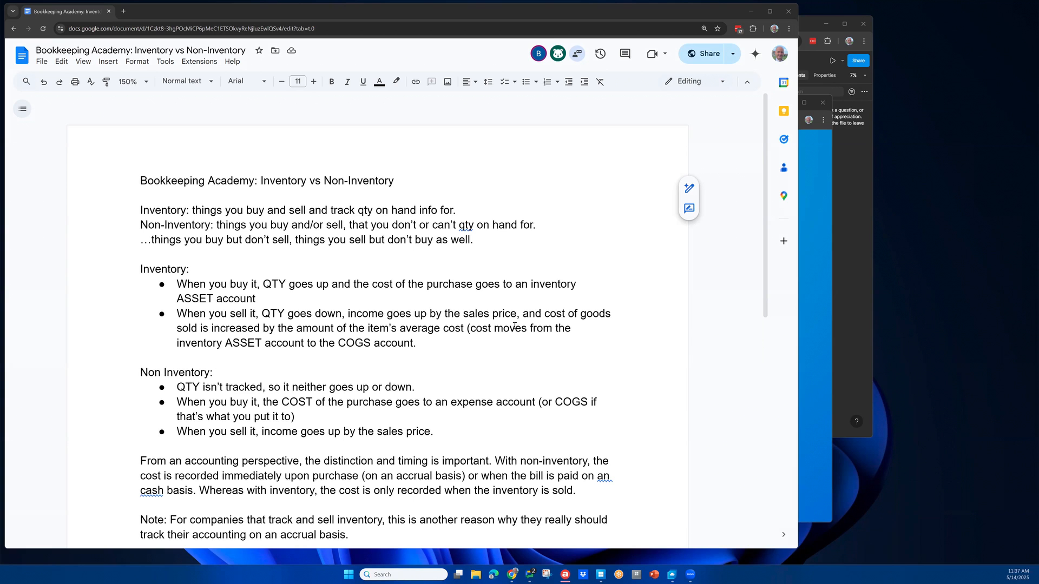
# Step: Bold the word "Inventory" at the start of the first definition line
pyautogui.scroll(-2, 417, 320)
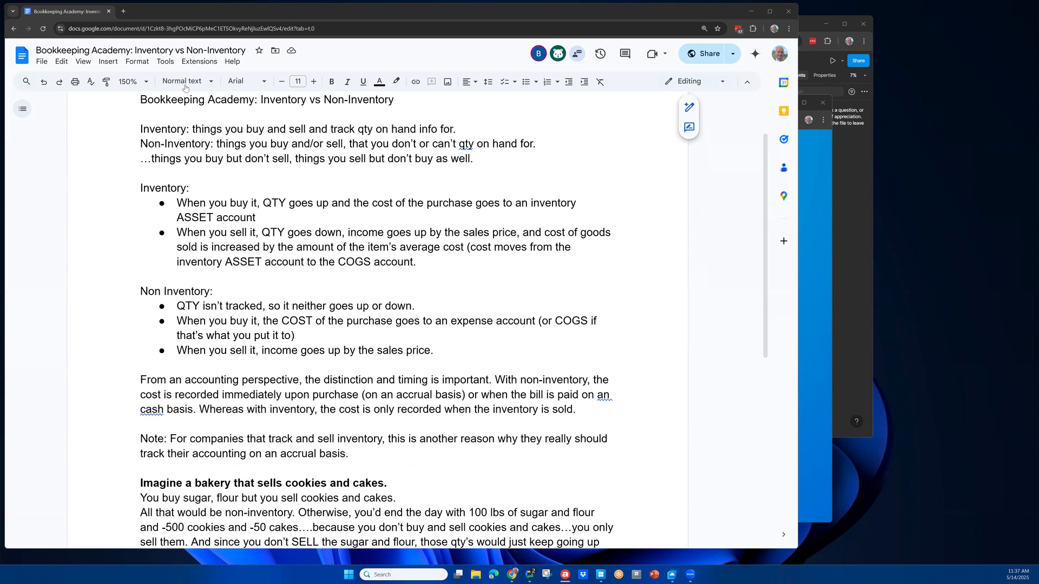
pyautogui.click(168, 128)
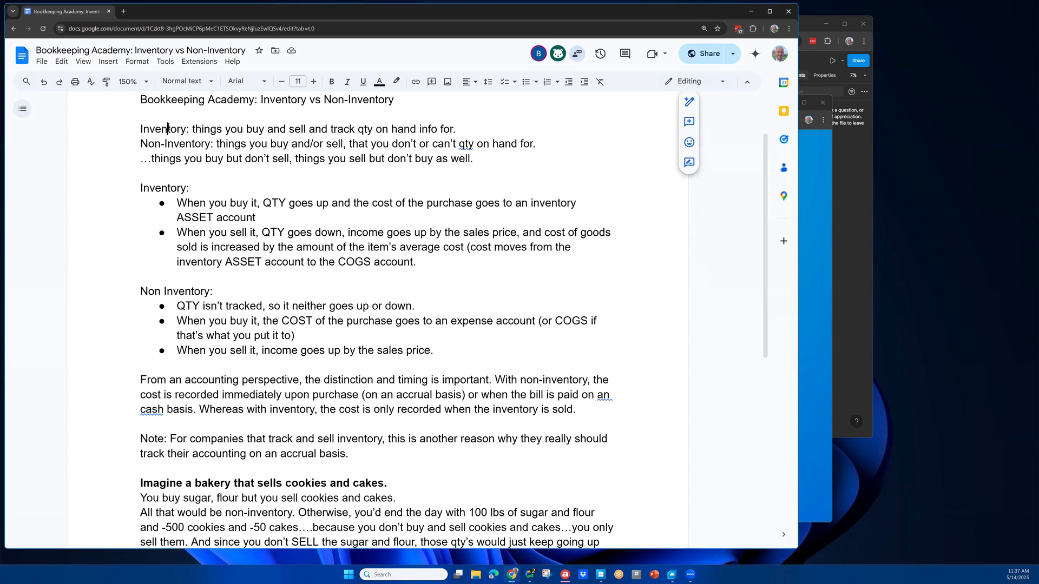
pyautogui.doubleClick(167, 128)
pyautogui.hotkey('ctrl', 'b')
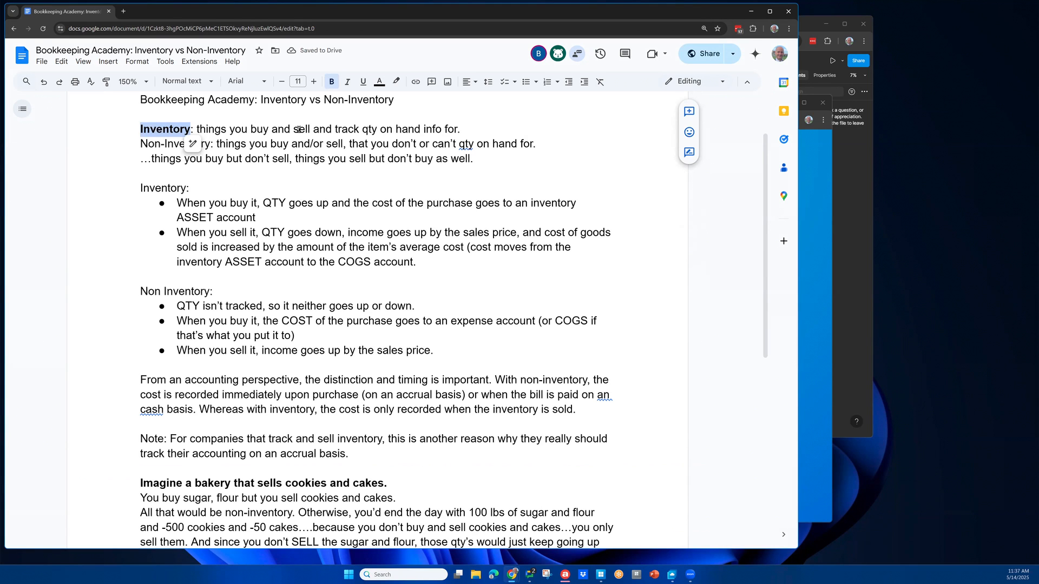
# Step: Bold the "Non-Inventory" label at the start of the second definition line
pyautogui.moveTo(460, 129); pyautogui.dragTo(197, 128)
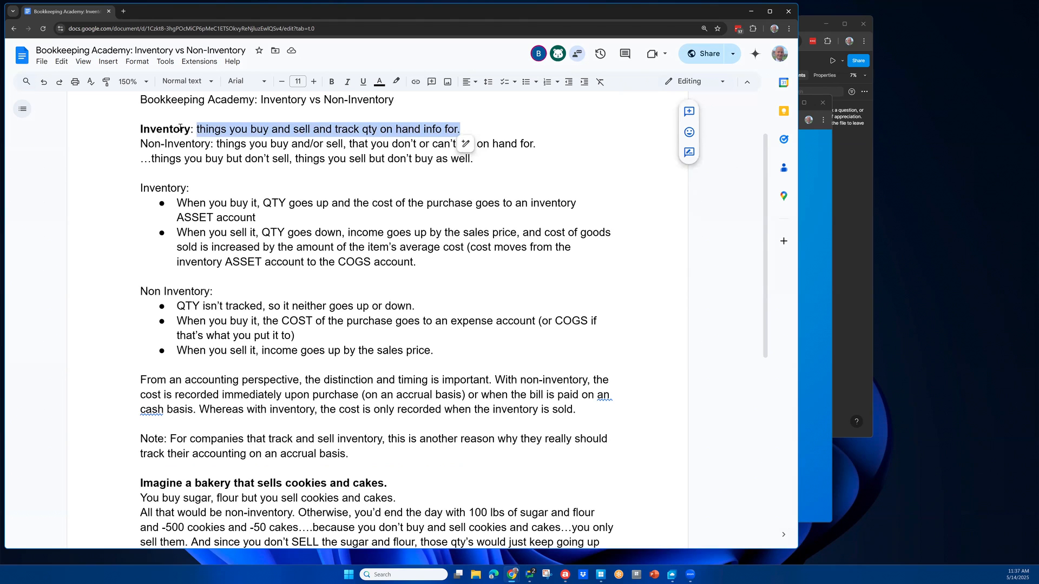
pyautogui.doubleClick(180, 128)
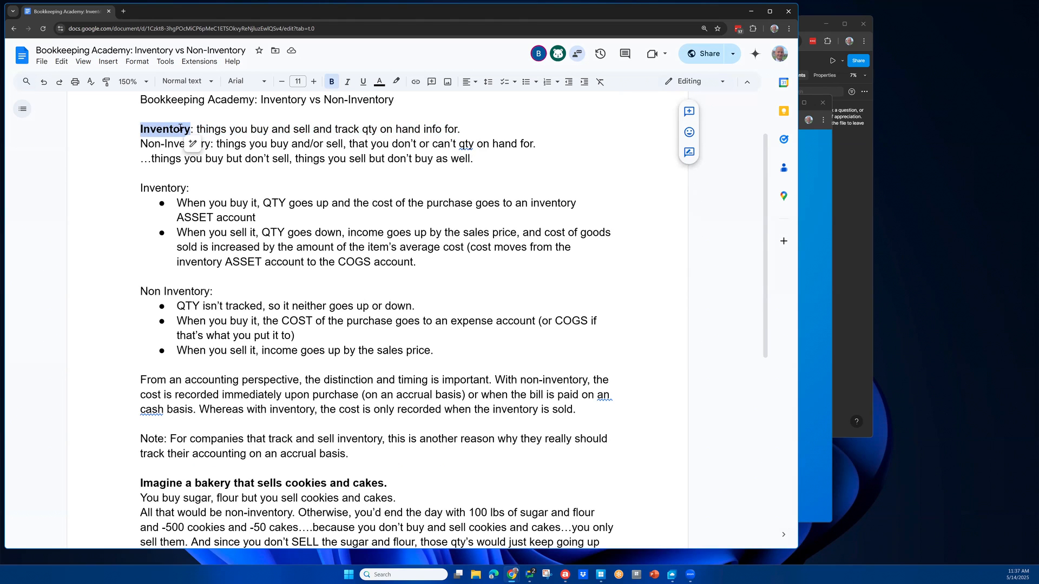
pyautogui.click(166, 144)
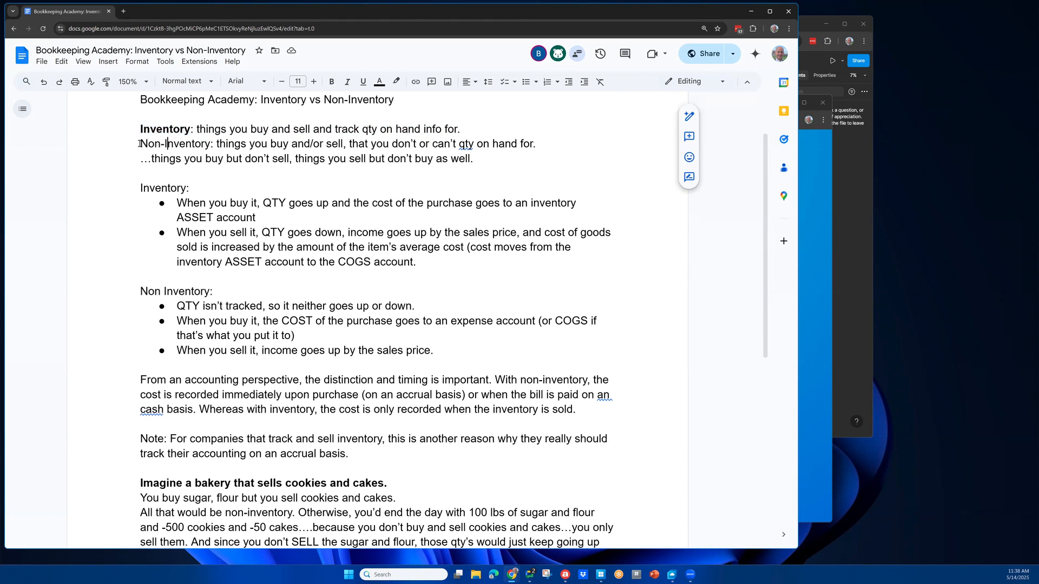
pyautogui.moveTo(191, 142); pyautogui.dragTo(210, 143)
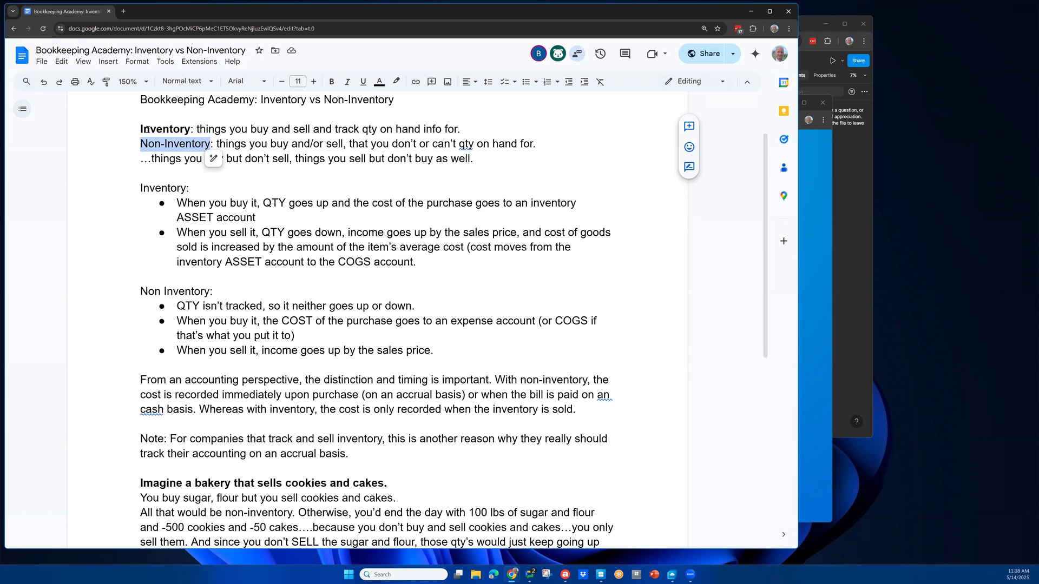
pyautogui.hotkey('ctrl', 'b')
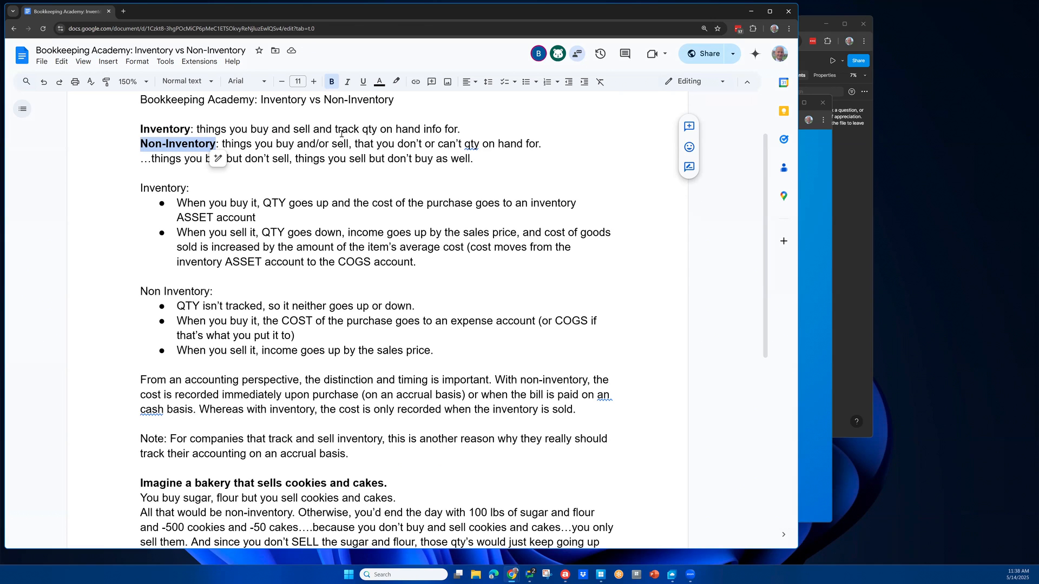
# Step: Highlight the definition phrases and the Inventory and Non Inventory bullet sections to review them
pyautogui.moveTo(389, 143); pyautogui.dragTo(537, 143)
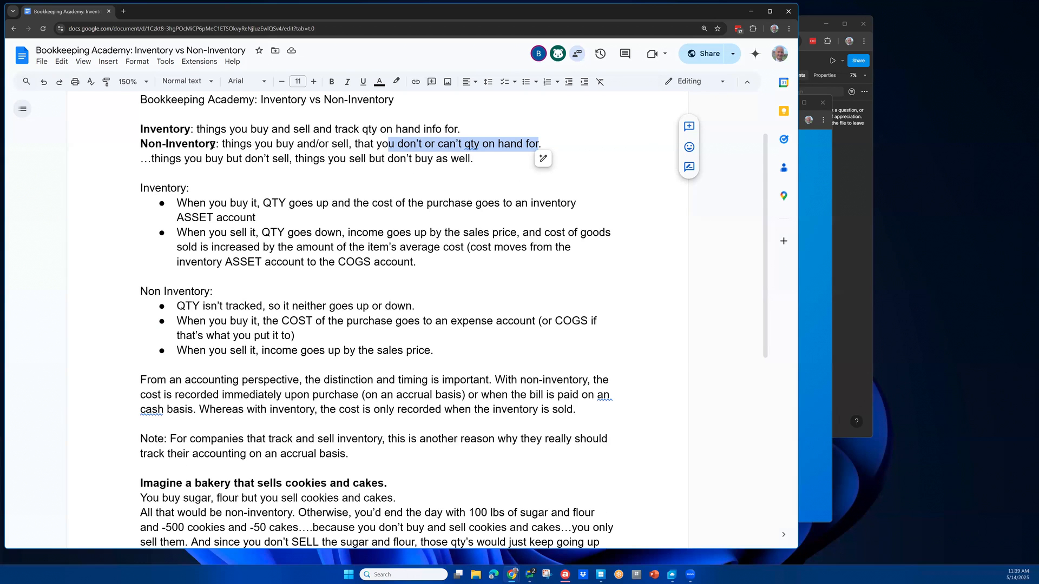
pyautogui.moveTo(218, 145); pyautogui.dragTo(124, 140)
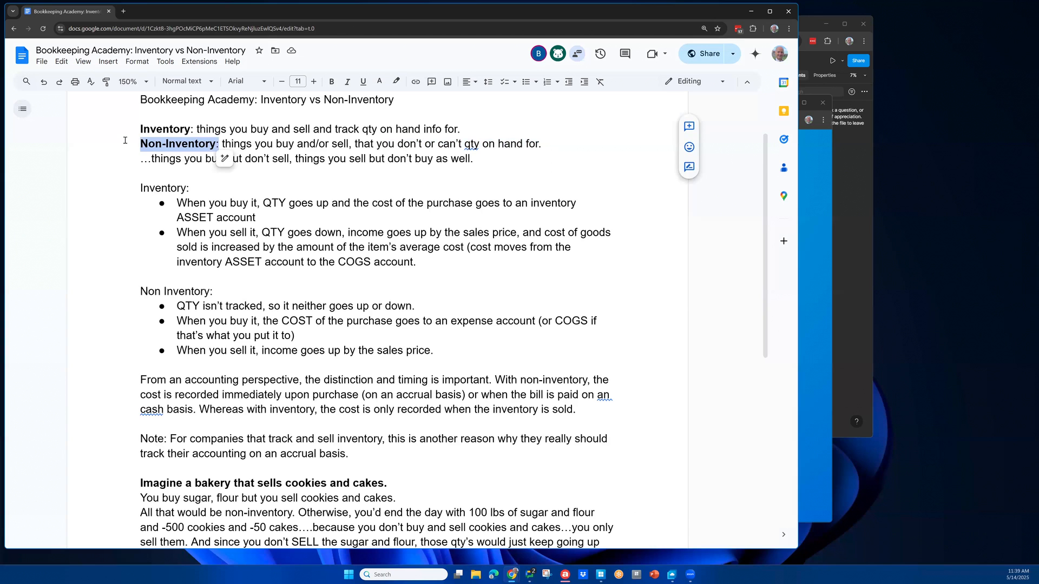
pyautogui.moveTo(203, 158); pyautogui.dragTo(291, 157)
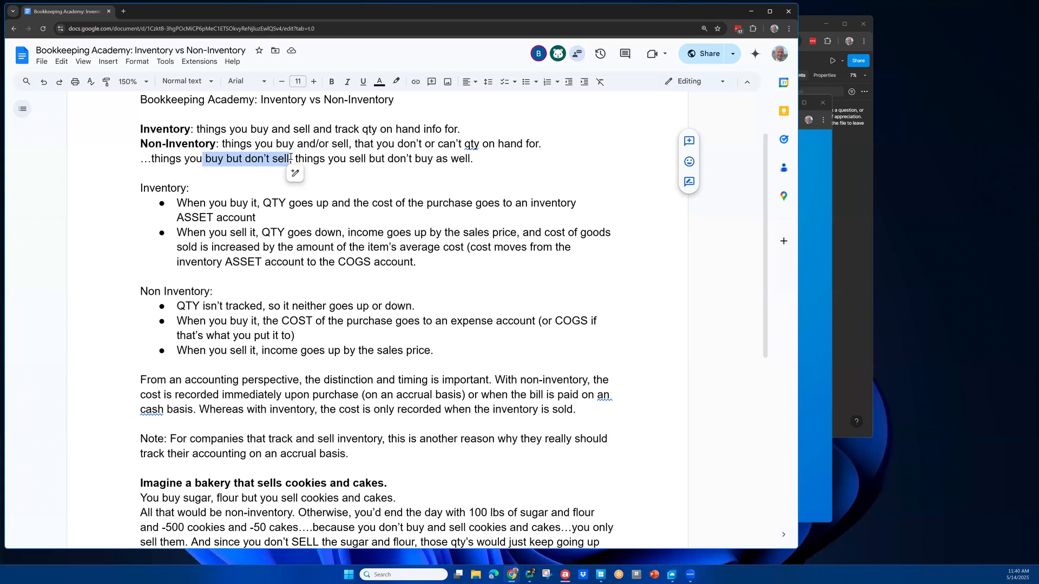
pyautogui.moveTo(338, 158); pyautogui.dragTo(426, 157)
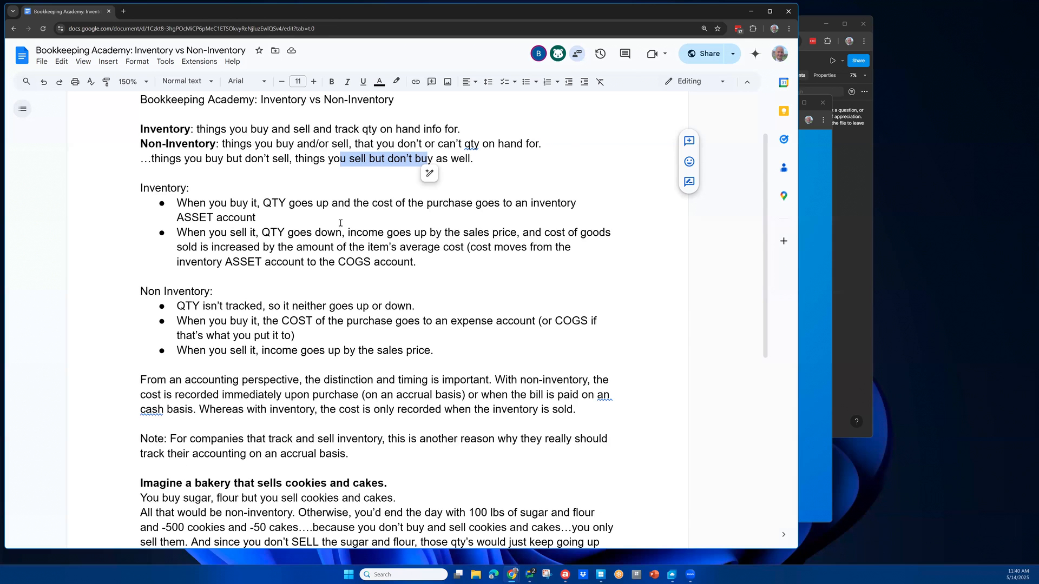
pyautogui.scroll(-3, 324, 243)
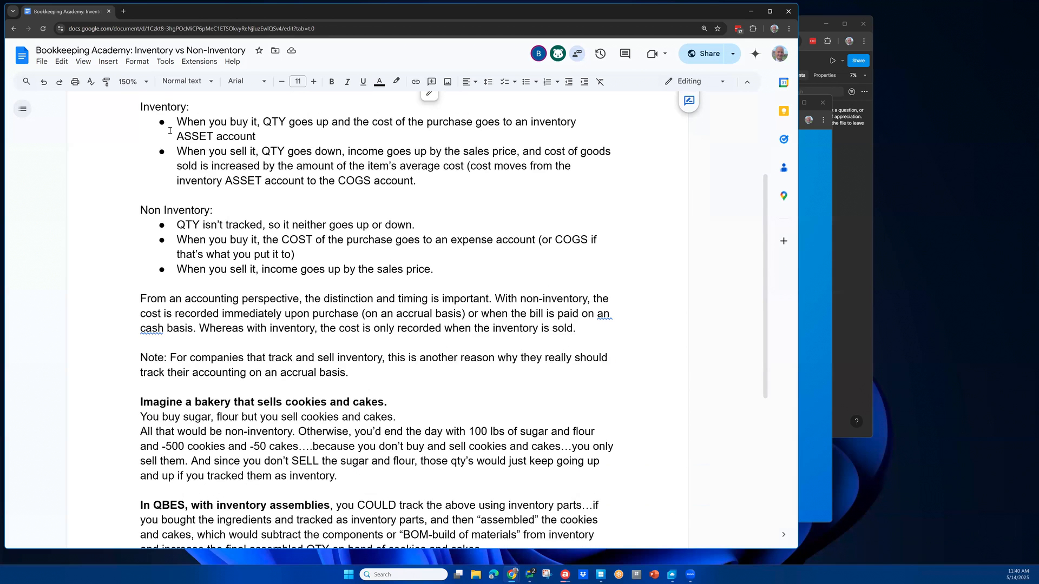
pyautogui.moveTo(140, 107); pyautogui.dragTo(448, 180)
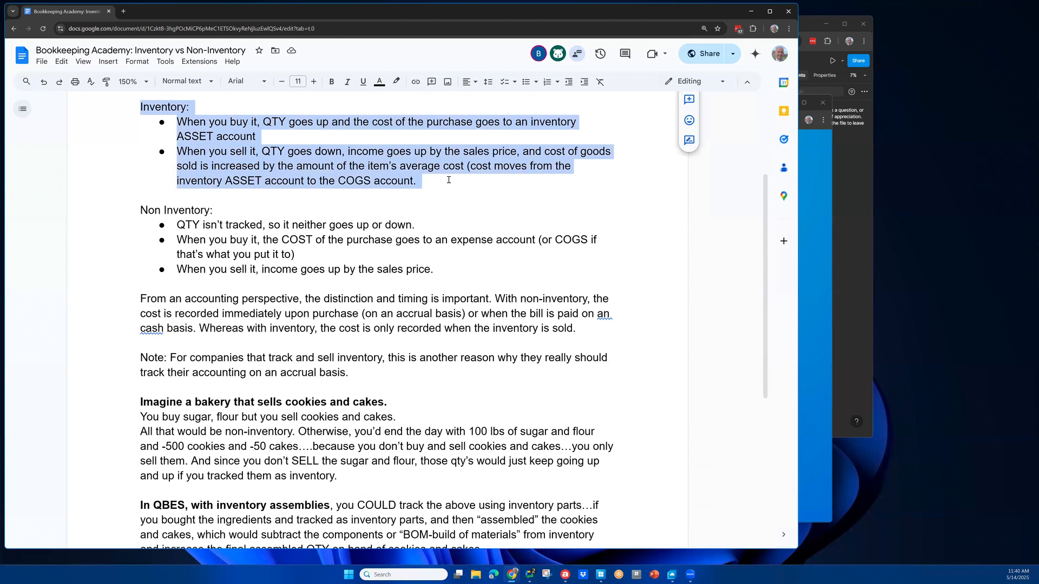
pyautogui.moveTo(491, 250); pyautogui.dragTo(498, 264)
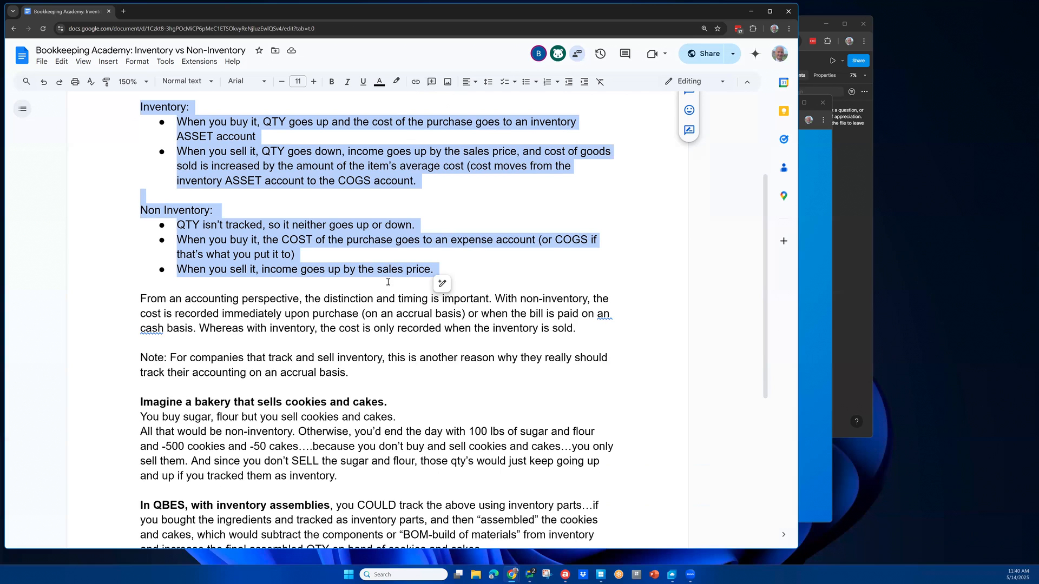
pyautogui.click(251, 218)
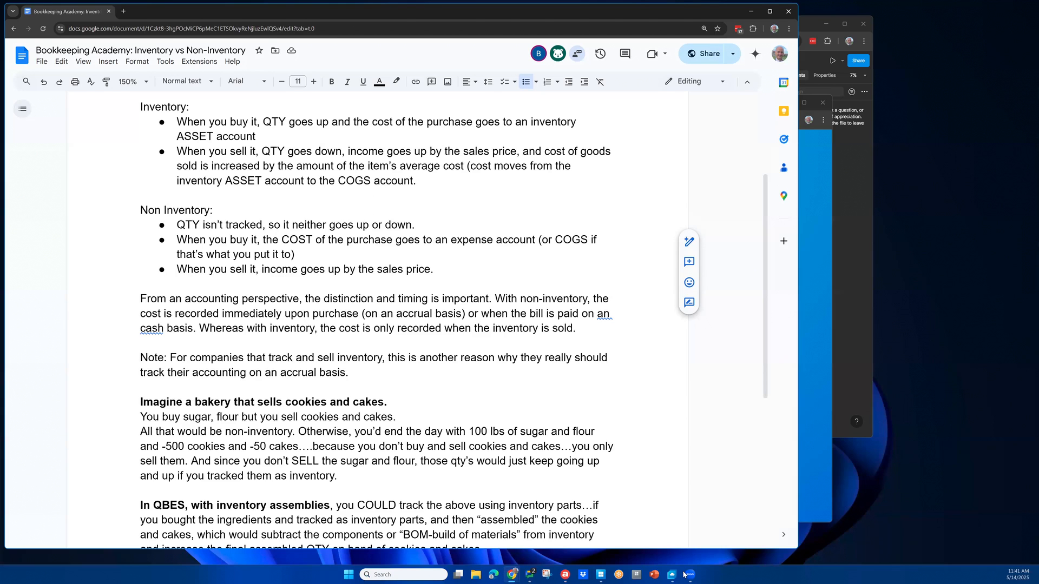
# Step: Switch to QuickBooks and reposition the Item List window over the Home page
pyautogui.moveTo(671, 575)
pyautogui.click(672, 550)
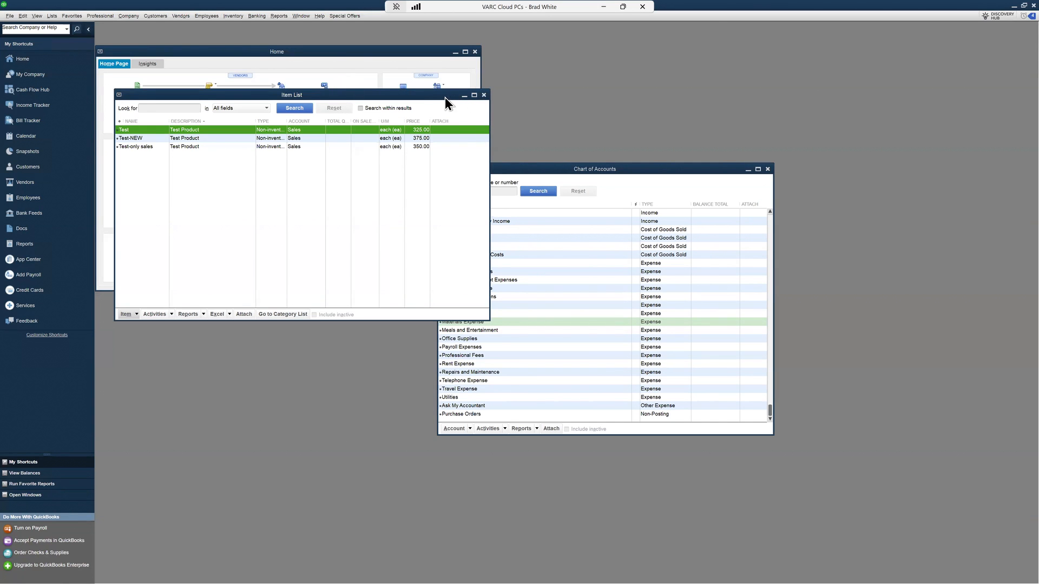
pyautogui.moveTo(440, 95); pyautogui.dragTo(576, 150)
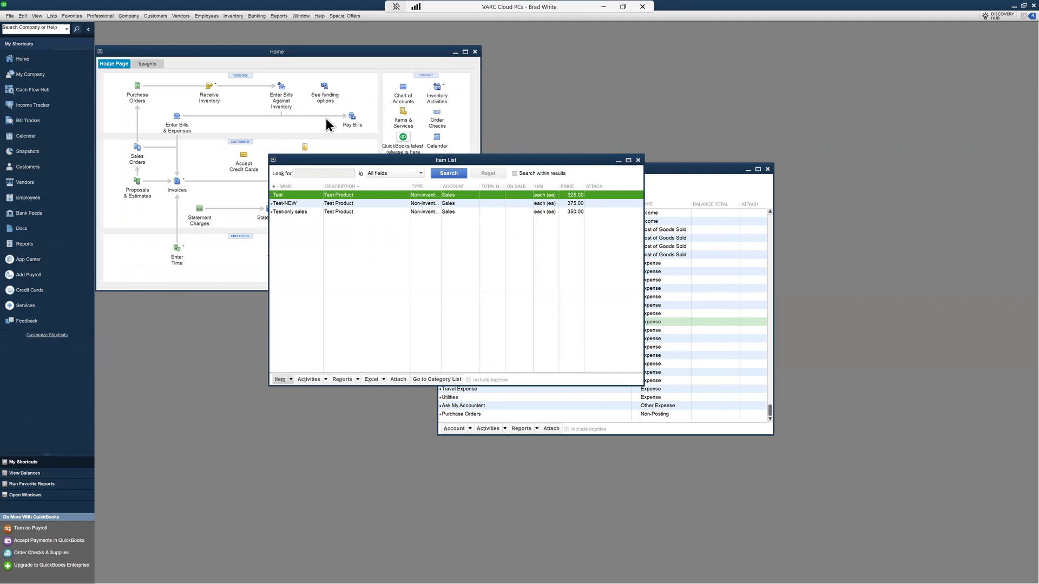
pyautogui.moveTo(420, 162); pyautogui.dragTo(326, 115)
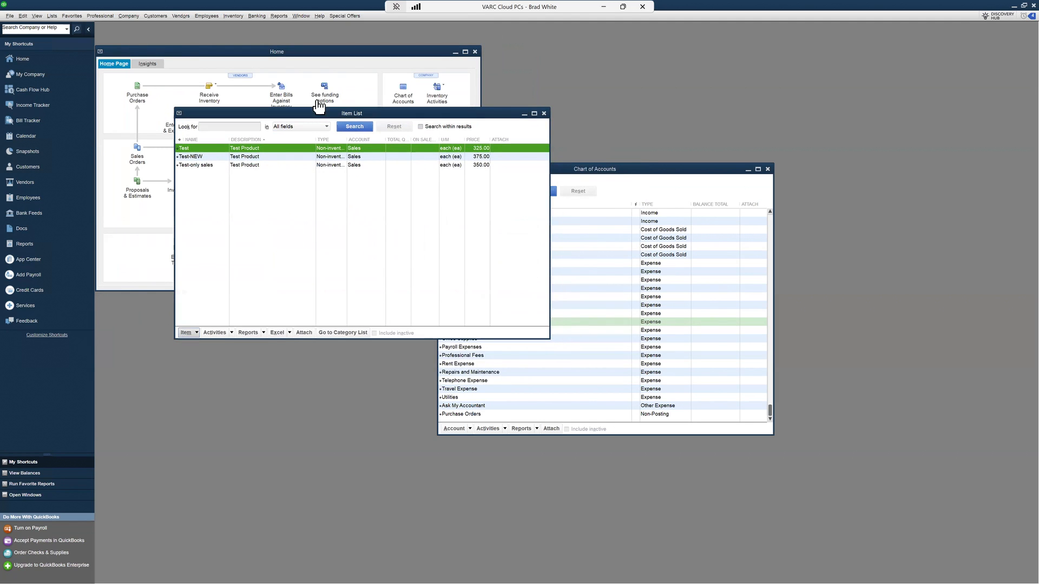
pyautogui.moveTo(297, 110); pyautogui.dragTo(294, 107)
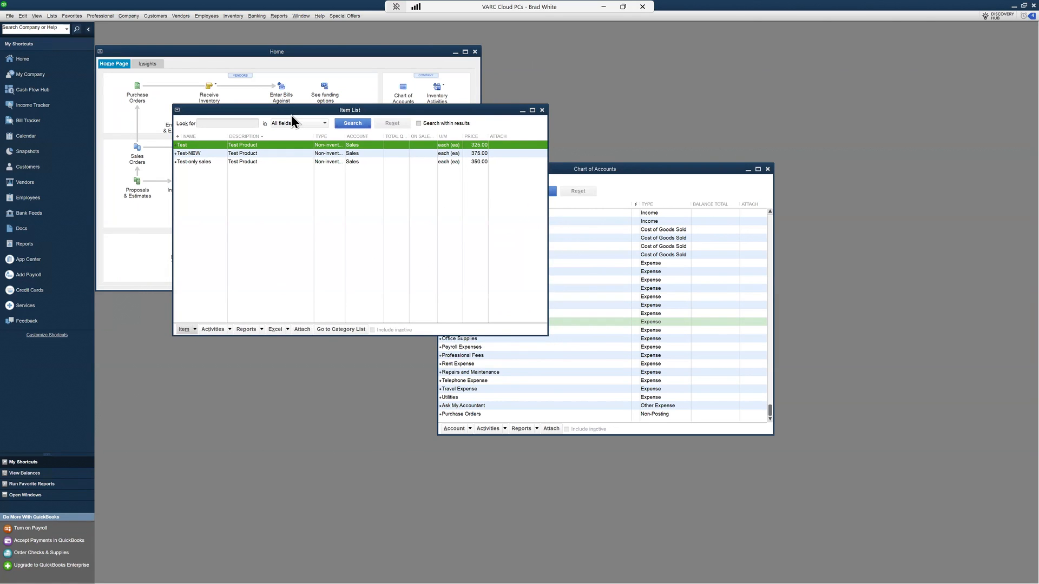
# Step: Start a new item from the Item List and set its type to Non-inventory Part
pyautogui.click(193, 329)
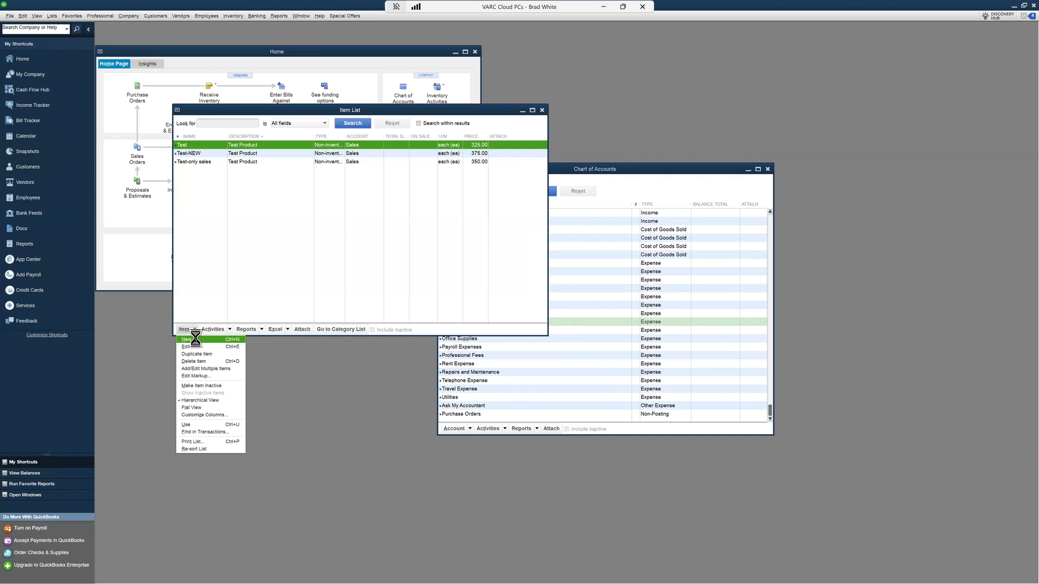
pyautogui.click(196, 339)
pyautogui.moveTo(243, 28); pyautogui.dragTo(274, 36)
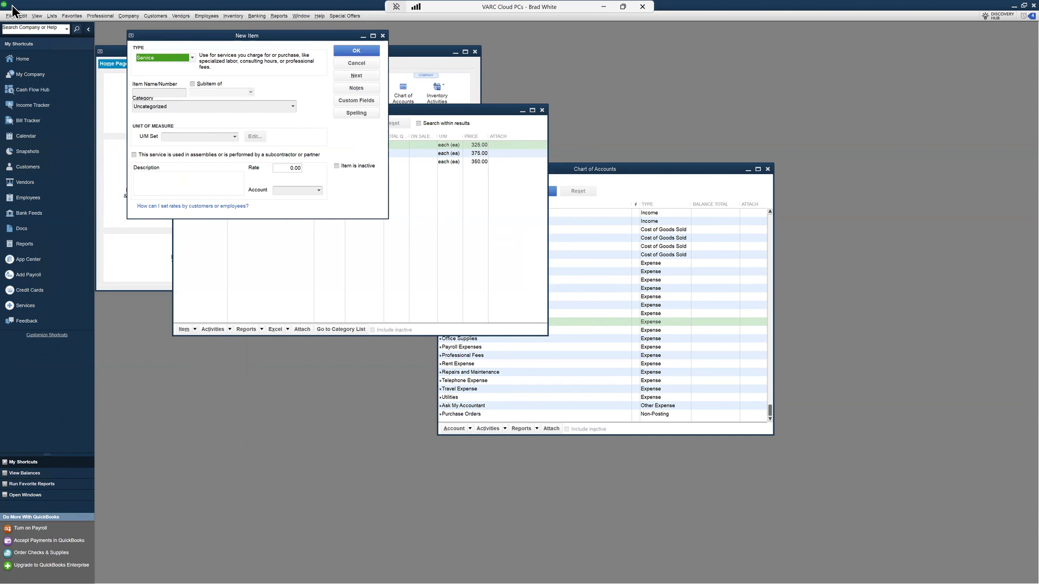
pyautogui.doubleClick(103, 6)
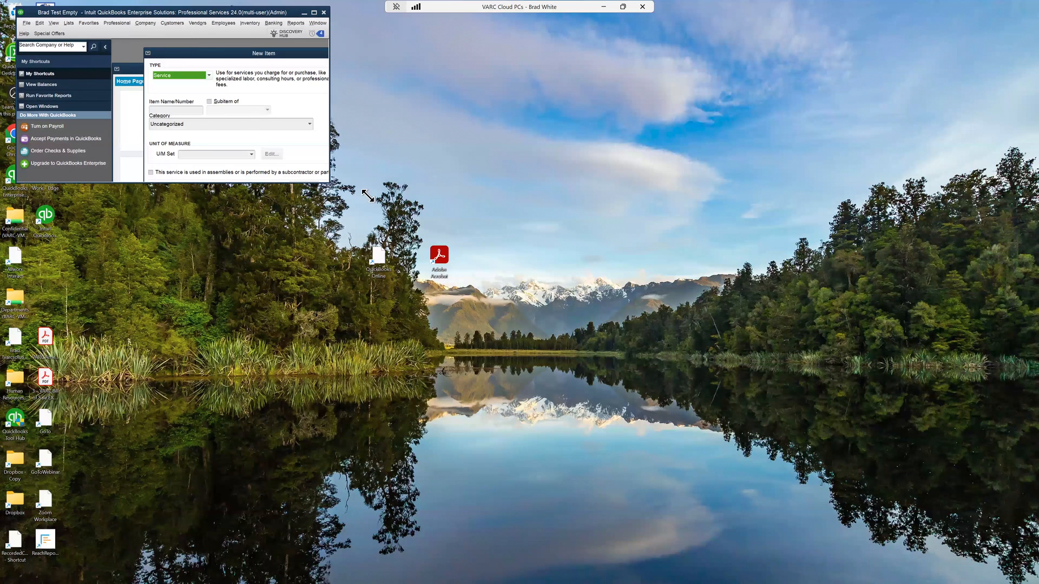
pyautogui.moveTo(495, 317); pyautogui.dragTo(492, 292)
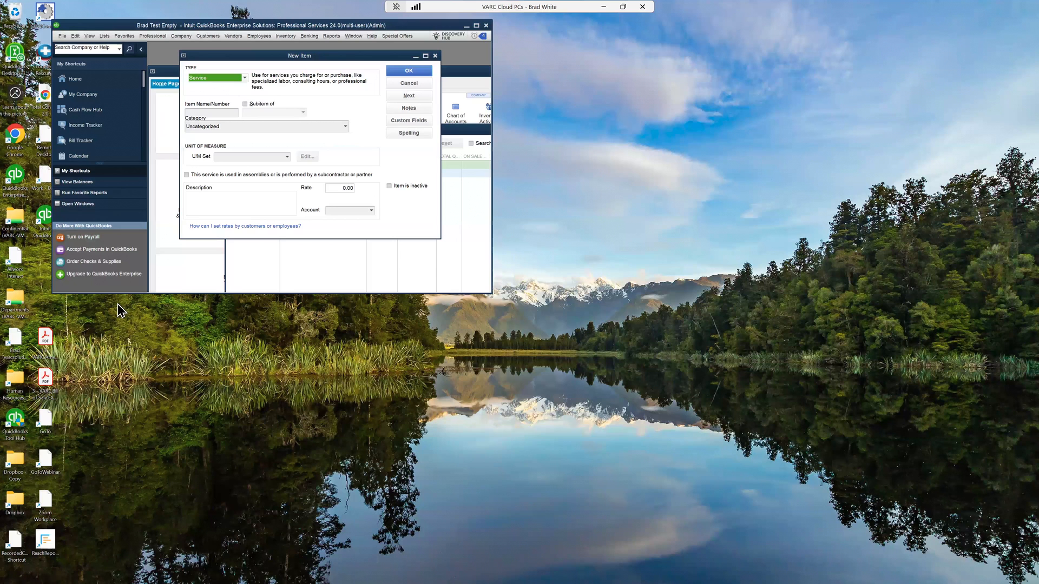
pyautogui.moveTo(491, 294); pyautogui.dragTo(545, 344)
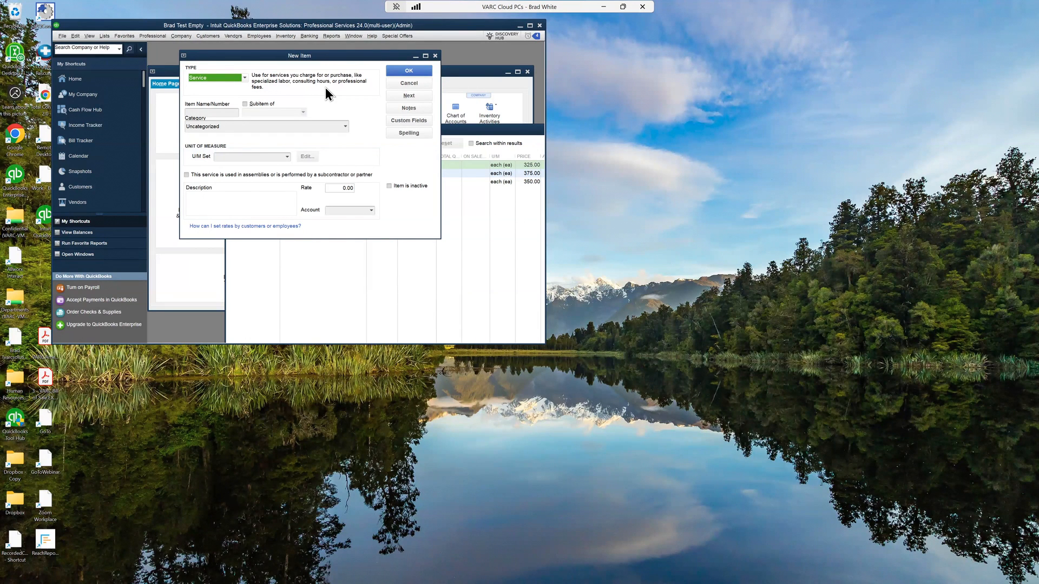
pyautogui.click(245, 78)
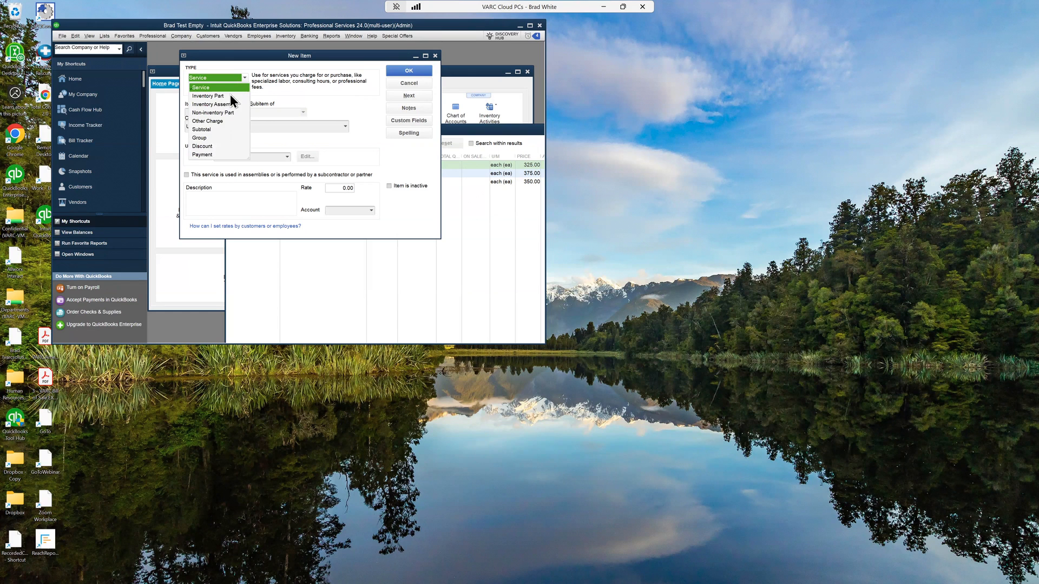
pyautogui.click(202, 112)
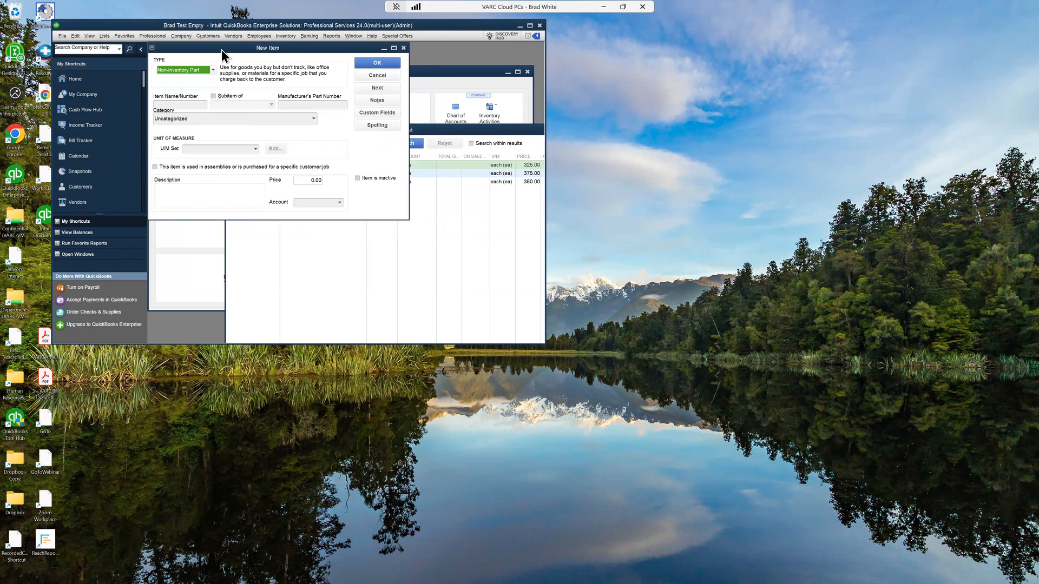
pyautogui.moveTo(228, 57); pyautogui.dragTo(232, 56)
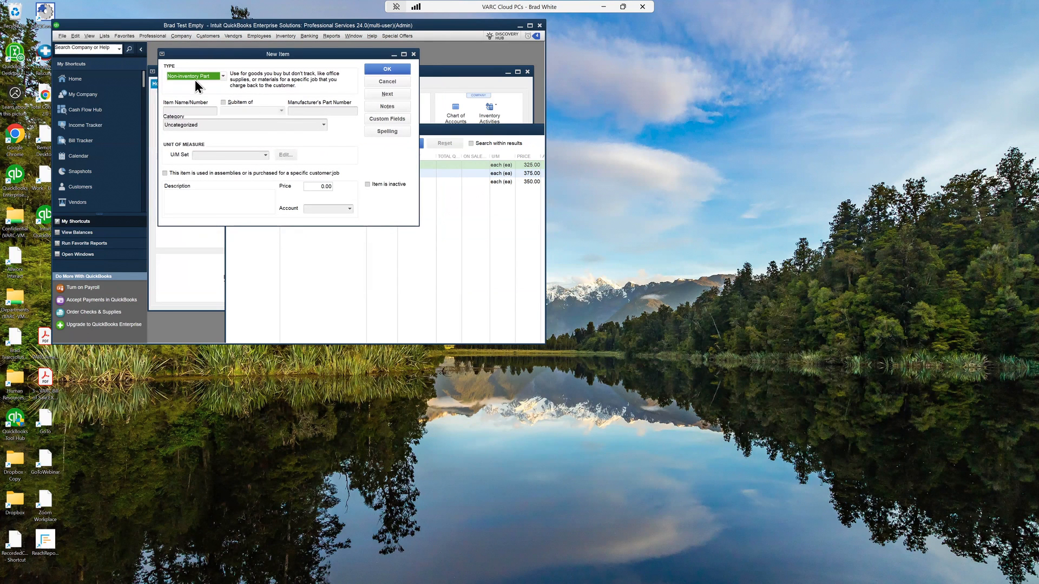
# Step: Name the new item "small widget"
pyautogui.click(186, 109)
pyautogui.write('small widget')
pyautogui.press('Tab')
# Step: Set the item's account to Product Sales
pyautogui.click(349, 209)
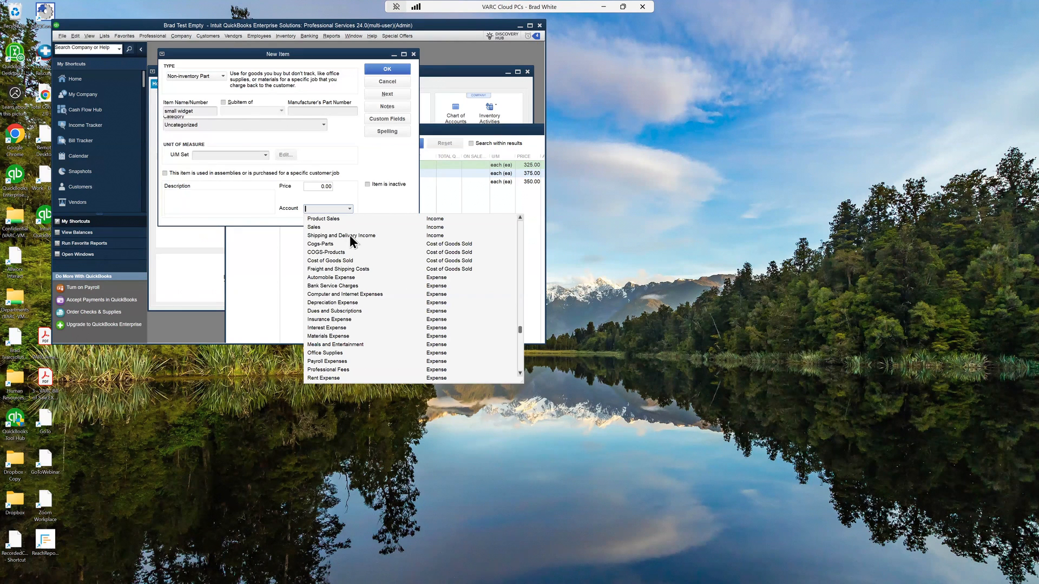
pyautogui.click(442, 220)
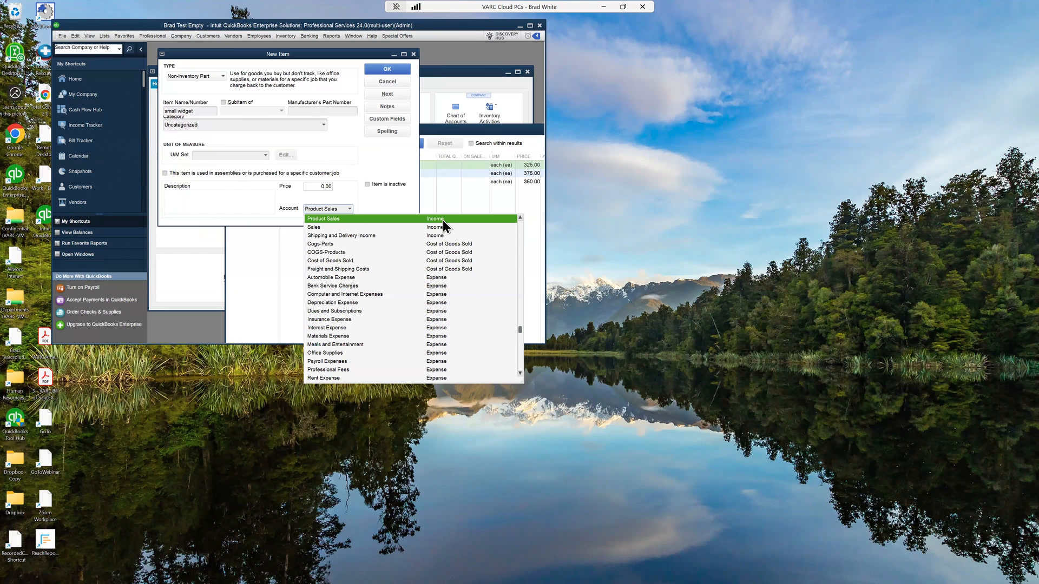
pyautogui.click(442, 219)
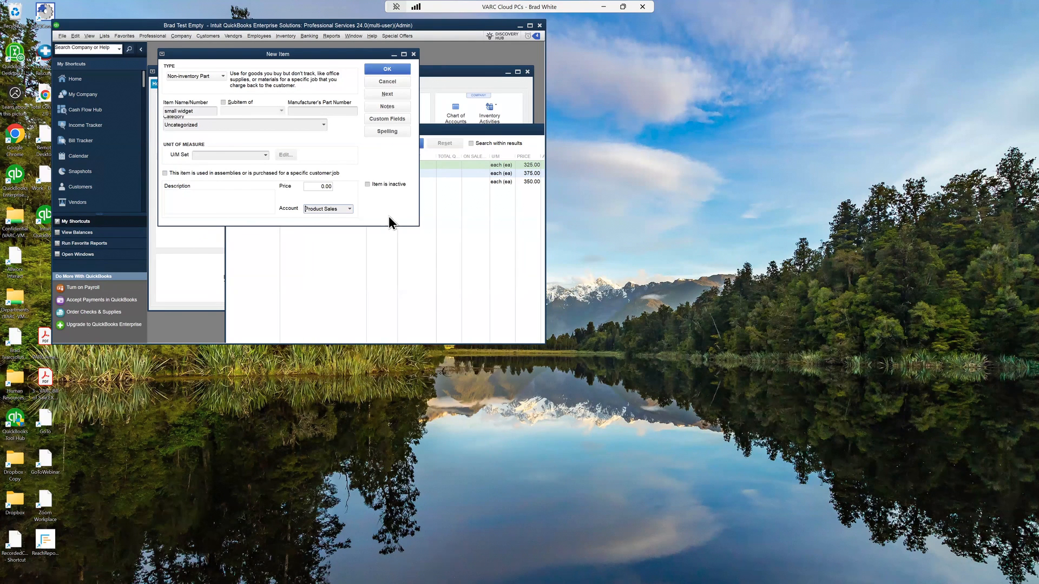
pyautogui.click(246, 209)
pyautogui.click(341, 209)
# Step: Enable the option for items used in assemblies or purchased for a customer job and set the sales price to 110
pyautogui.click(174, 174)
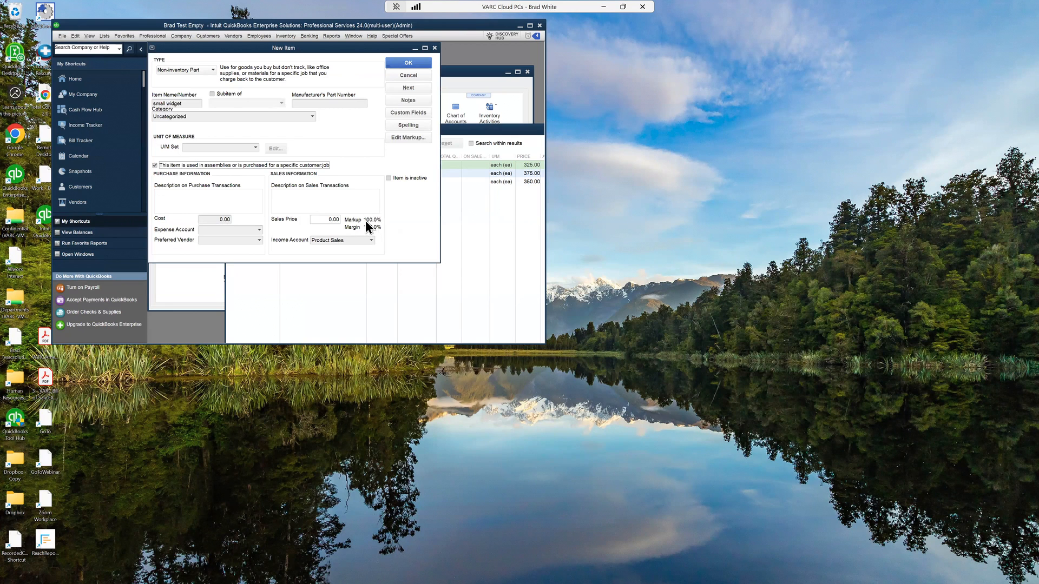
pyautogui.write('110')
# Step: Set the item's purchase cost to 50
pyautogui.click(212, 218)
pyautogui.press('BackSpace')
pyautogui.write('50')
pyautogui.press('Tab')
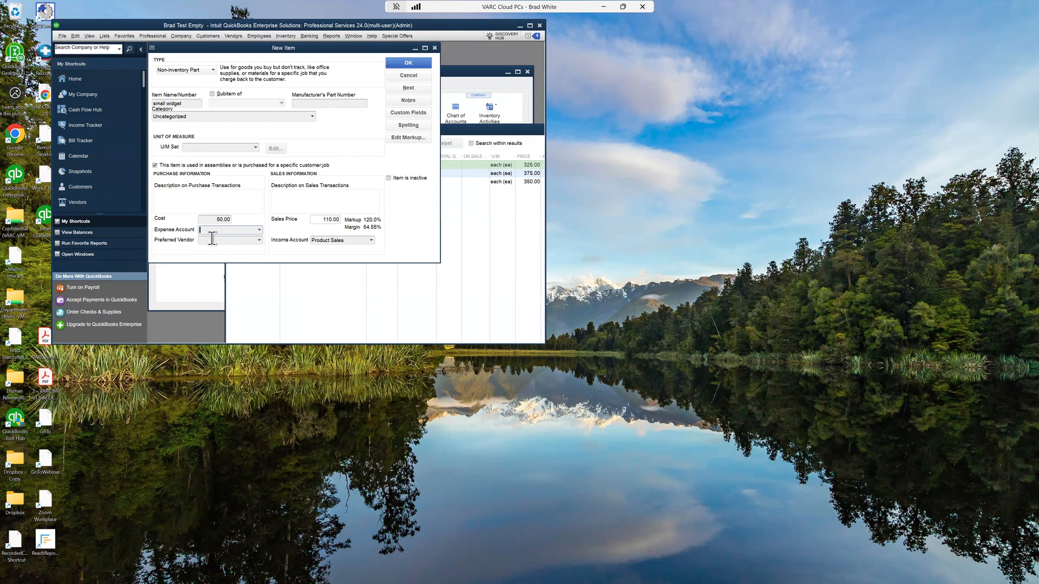
# Step: Set the item's expense account to COGS-Products
pyautogui.click(259, 231)
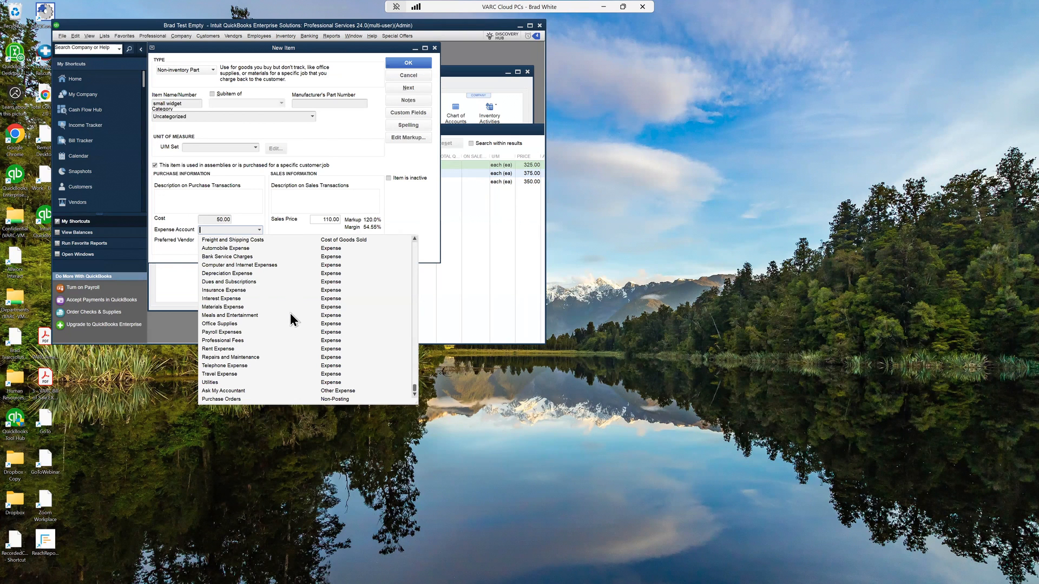
pyautogui.scroll(2, 292, 318)
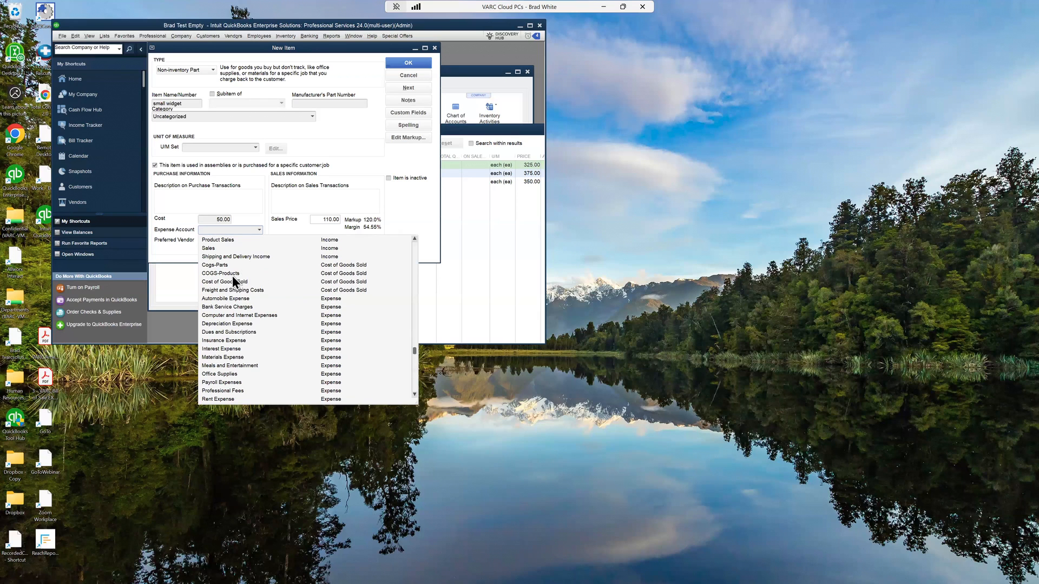
pyautogui.click(204, 273)
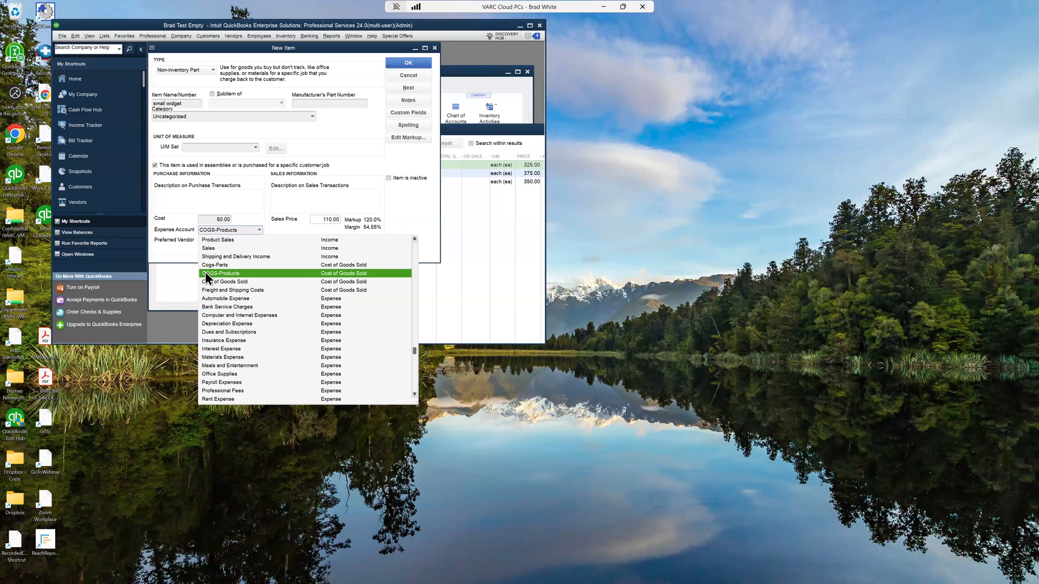
pyautogui.click(205, 271)
pyautogui.click(258, 230)
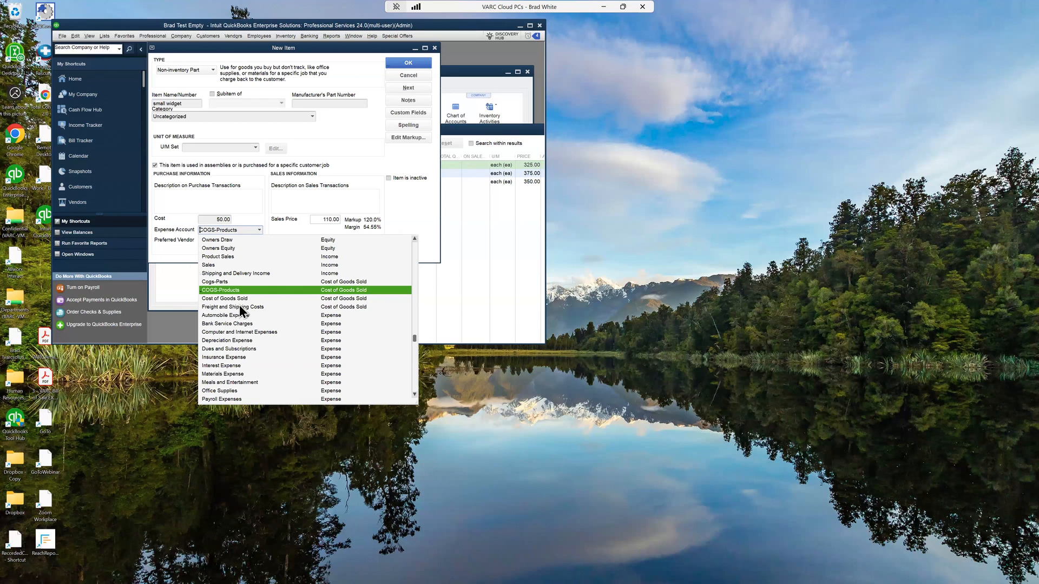
pyautogui.click(212, 229)
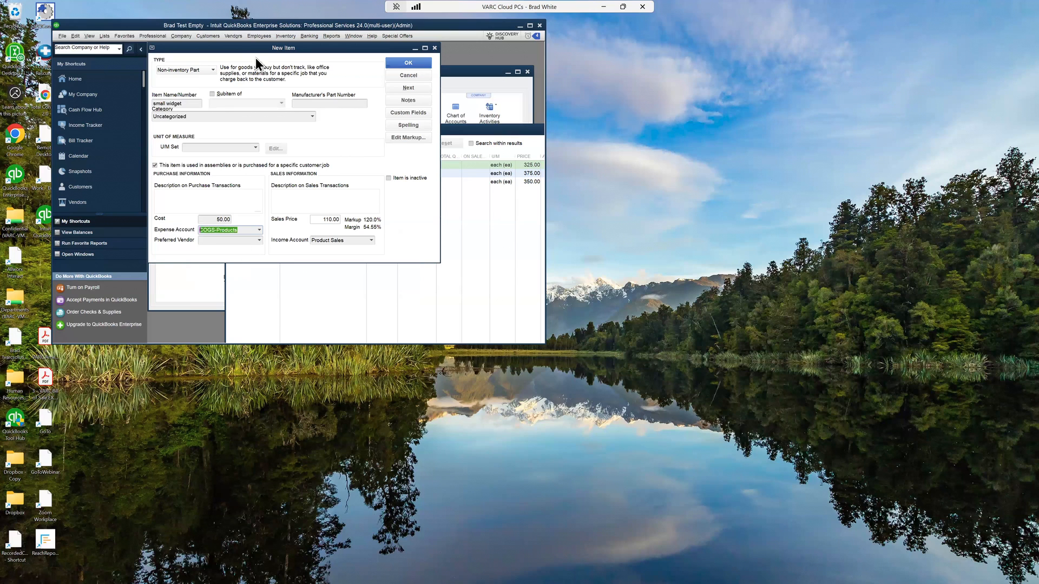
# Step: Save the new small widget non-inventory item
pyautogui.moveTo(241, 48); pyautogui.dragTo(265, 63)
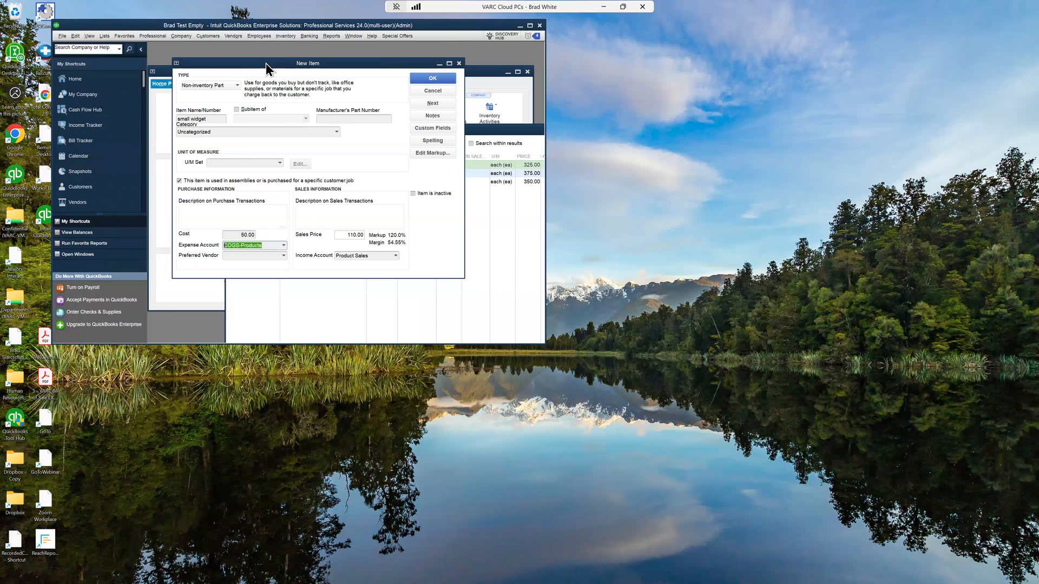
pyautogui.moveTo(216, 118); pyautogui.dragTo(174, 113)
pyautogui.click(268, 245)
pyautogui.moveTo(215, 247); pyautogui.dragTo(214, 248)
pyautogui.moveTo(376, 256); pyautogui.dragTo(321, 259)
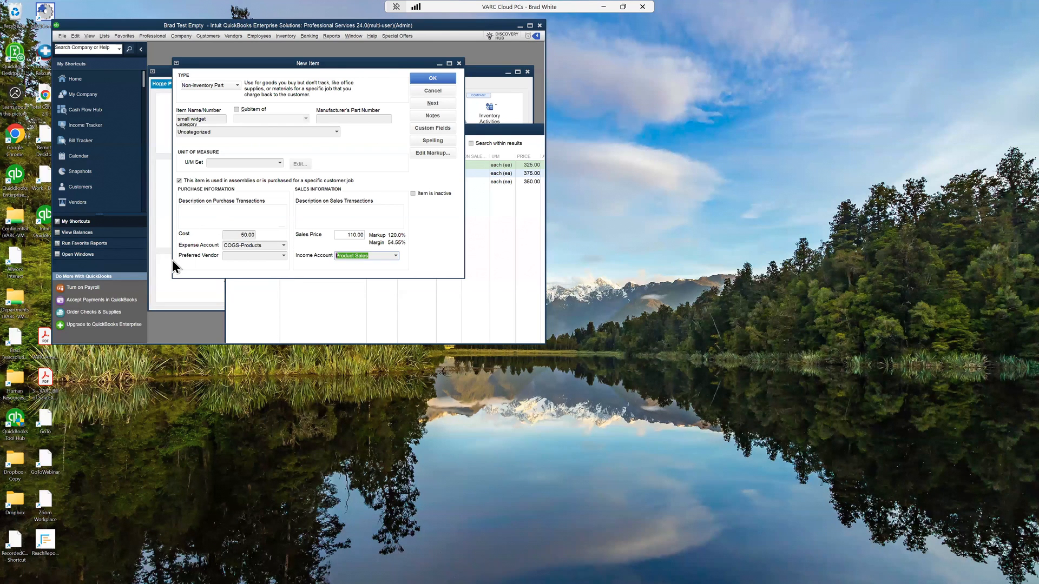
pyautogui.click(272, 246)
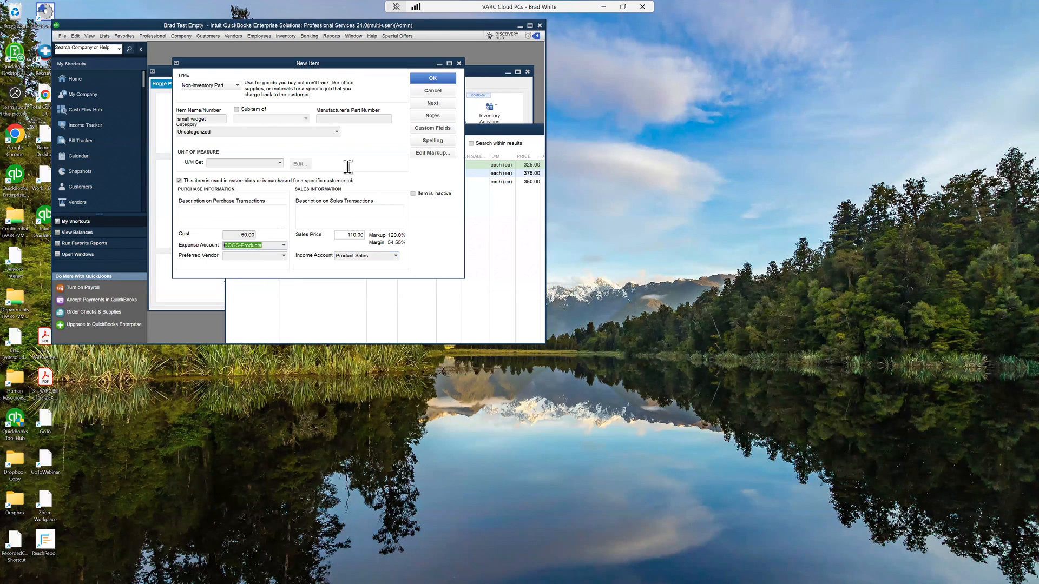
pyautogui.click(438, 78)
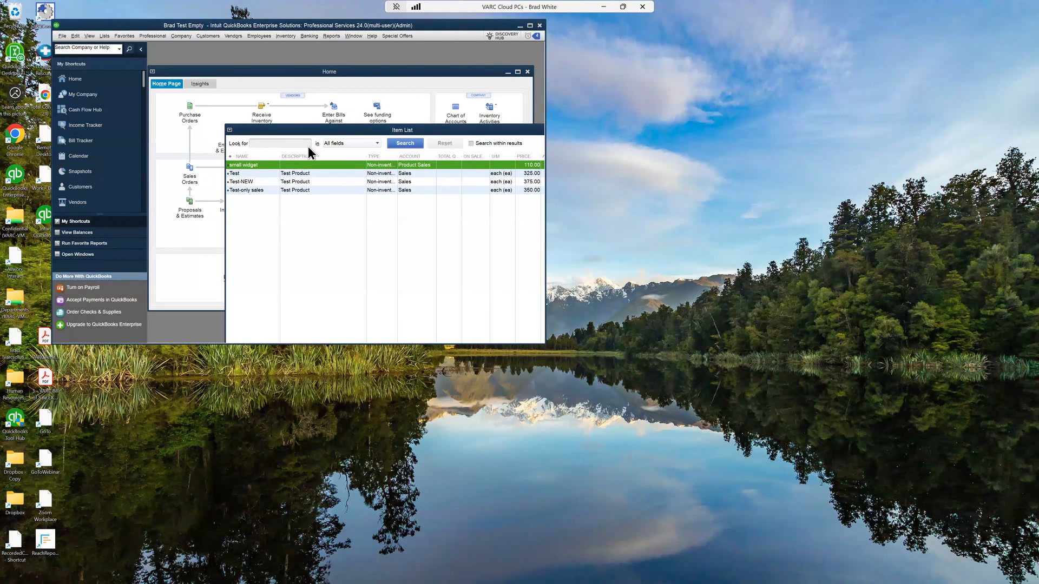
# Step: Start a new item from the item list and choose the Inventory Part type
pyautogui.moveTo(292, 130); pyautogui.dragTo(187, 60)
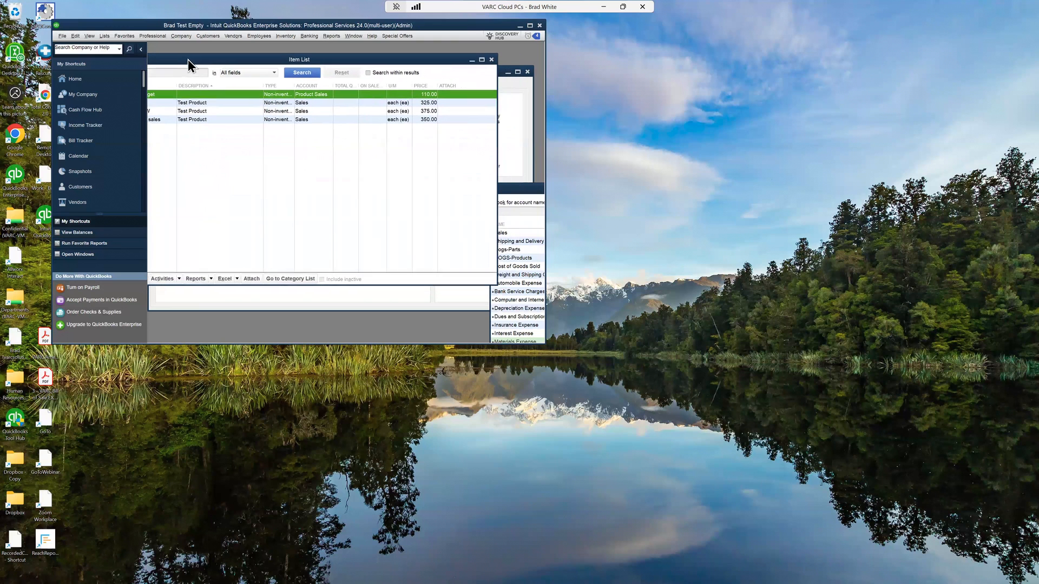
pyautogui.click(177, 279)
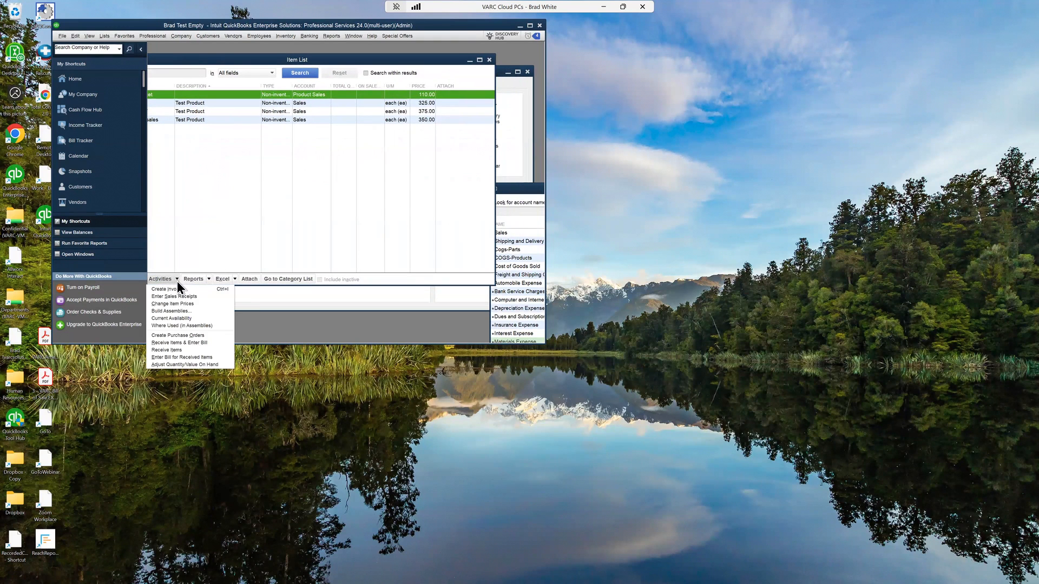
pyautogui.click(231, 224)
pyautogui.moveTo(211, 59); pyautogui.dragTo(234, 58)
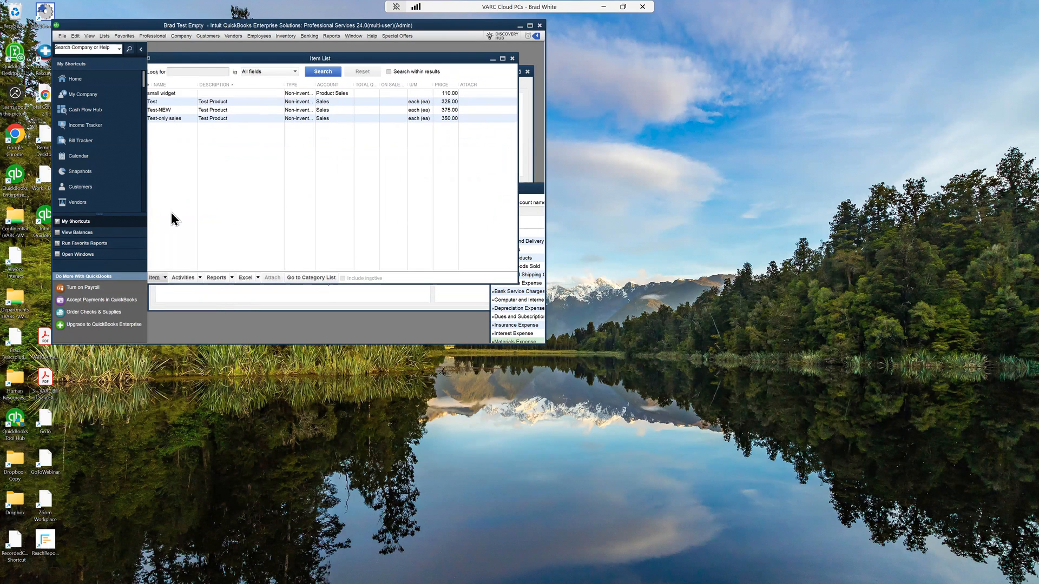
pyautogui.click(163, 276)
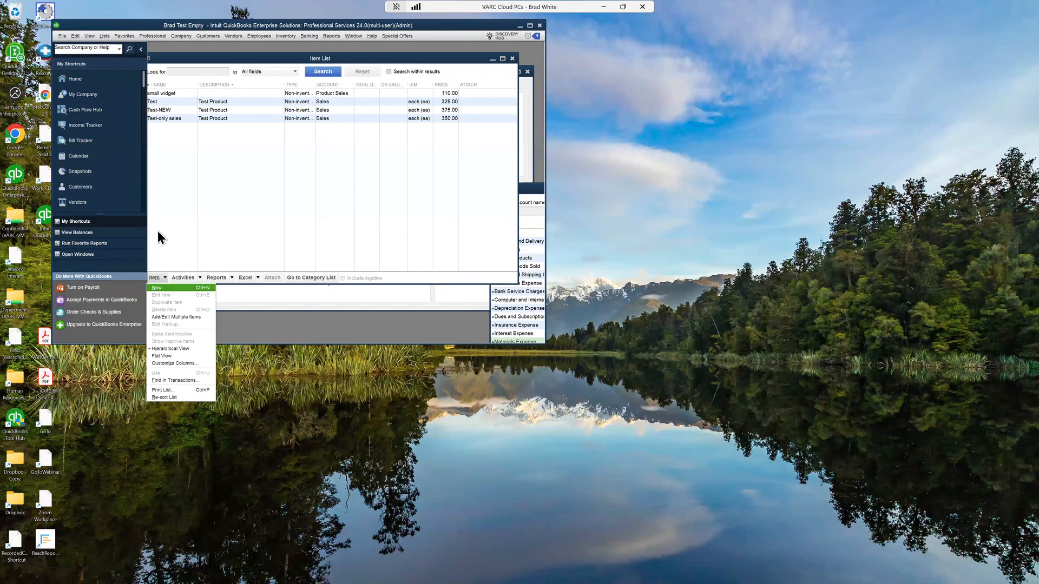
pyautogui.press('Return')
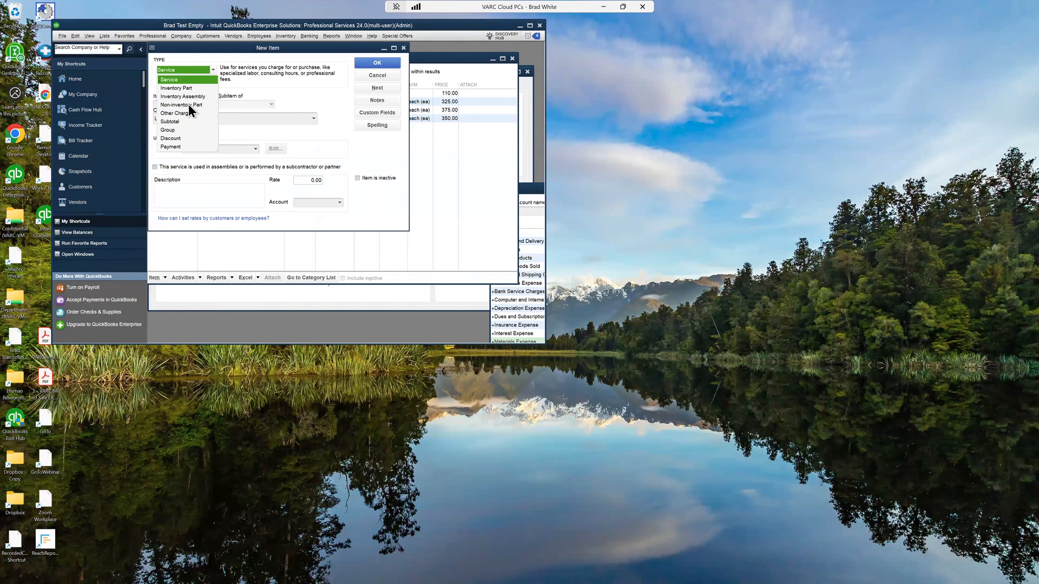
pyautogui.click(180, 88)
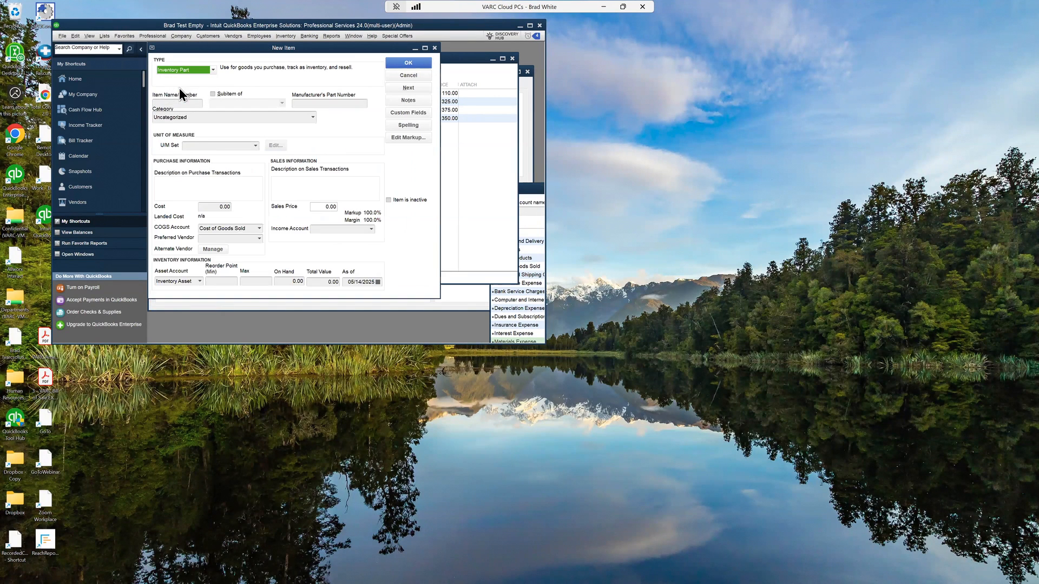
# Step: Name the new inventory item "Big Widget"
pyautogui.click(183, 102)
pyautogui.write('Big Widget')
pyautogui.press('Tab')
# Step: Set the inventory item's income account to Product Sales
pyautogui.moveTo(204, 48); pyautogui.dragTo(215, 49)
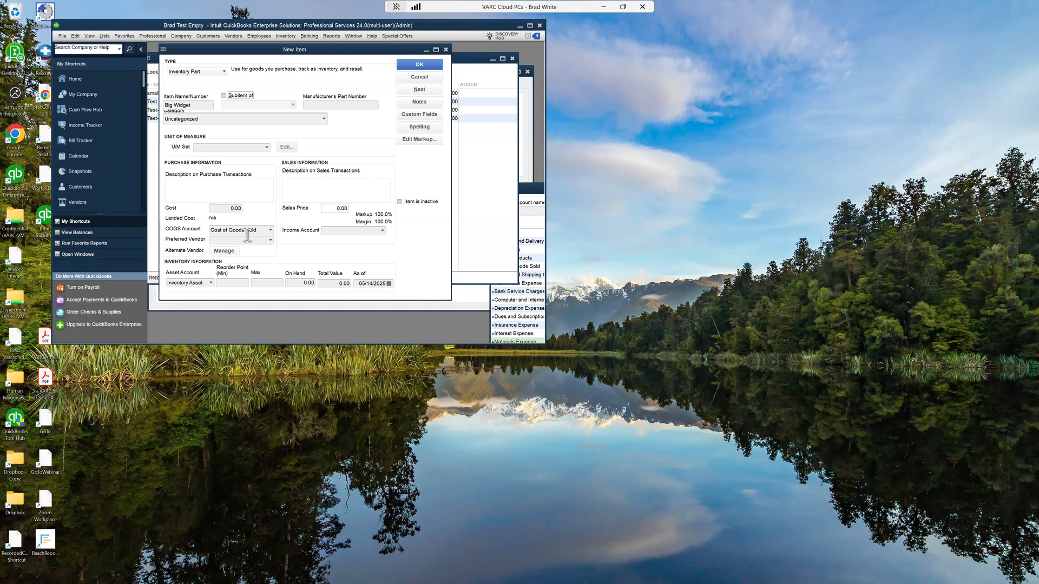
pyautogui.click(357, 231)
pyautogui.click(382, 230)
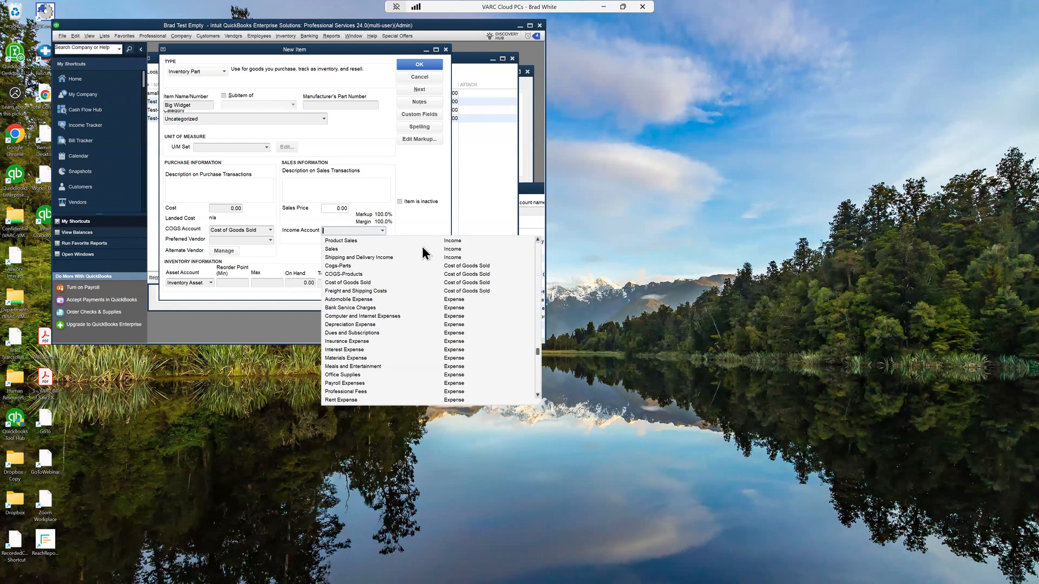
pyautogui.click(343, 240)
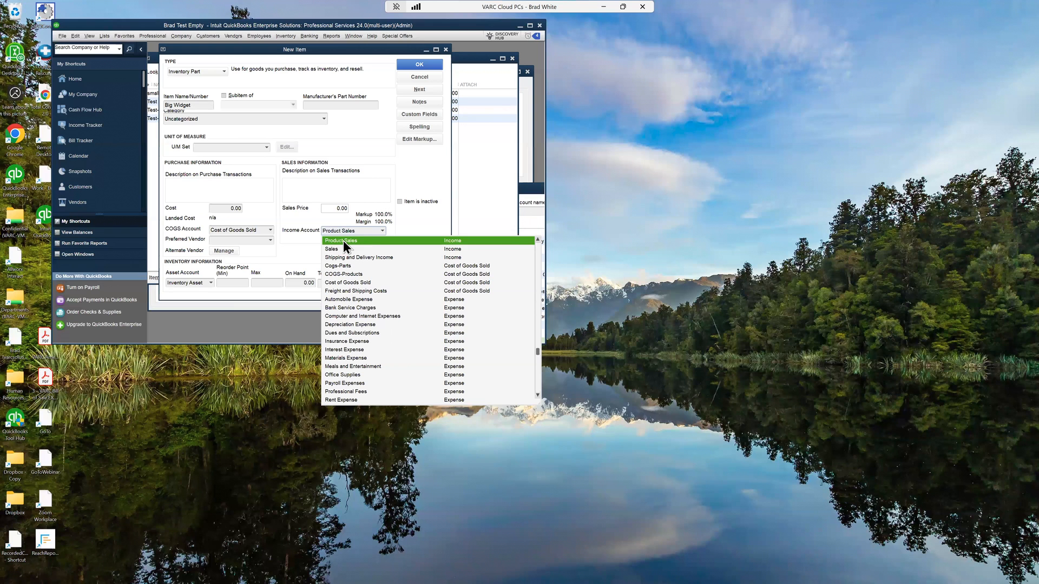
pyautogui.click(362, 239)
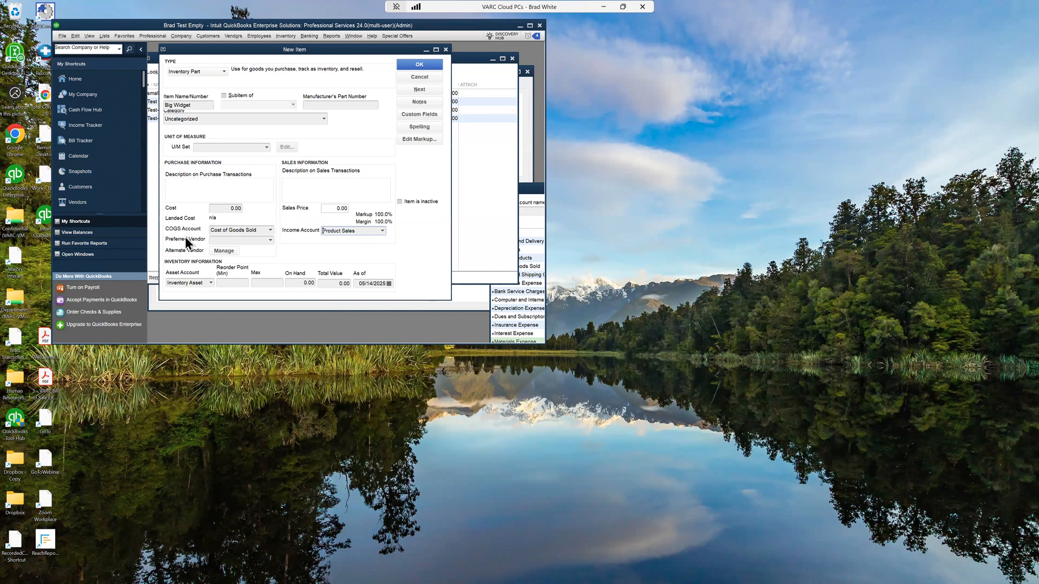
# Step: Set the inventory item's COGS account to COGS-Products, leaving Inventory Asset as the asset account
pyautogui.click(258, 230)
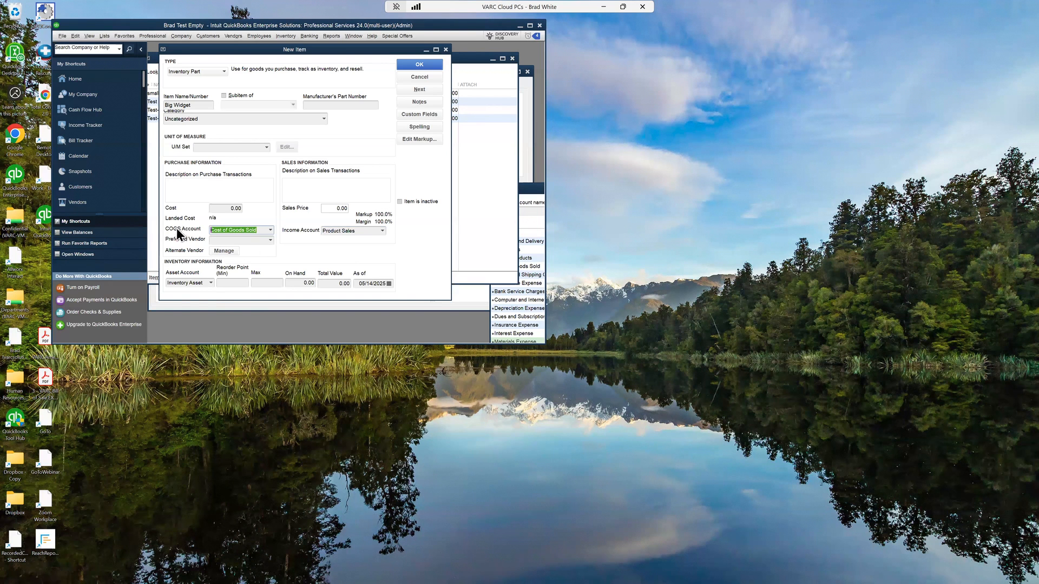
pyautogui.click(170, 283)
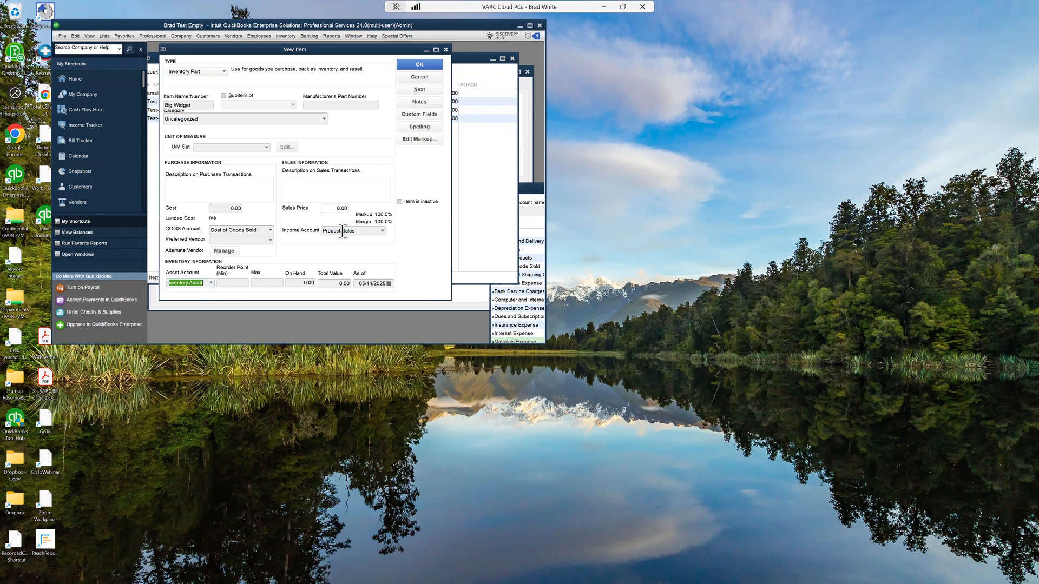
pyautogui.click(369, 231)
pyautogui.moveTo(370, 231); pyautogui.dragTo(308, 230)
pyautogui.click(211, 283)
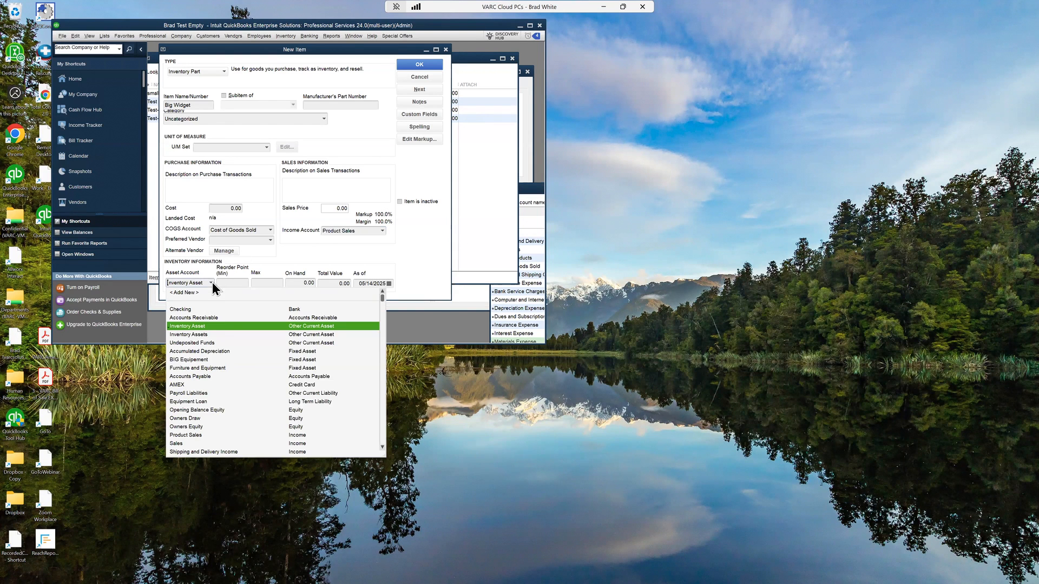
pyautogui.click(212, 328)
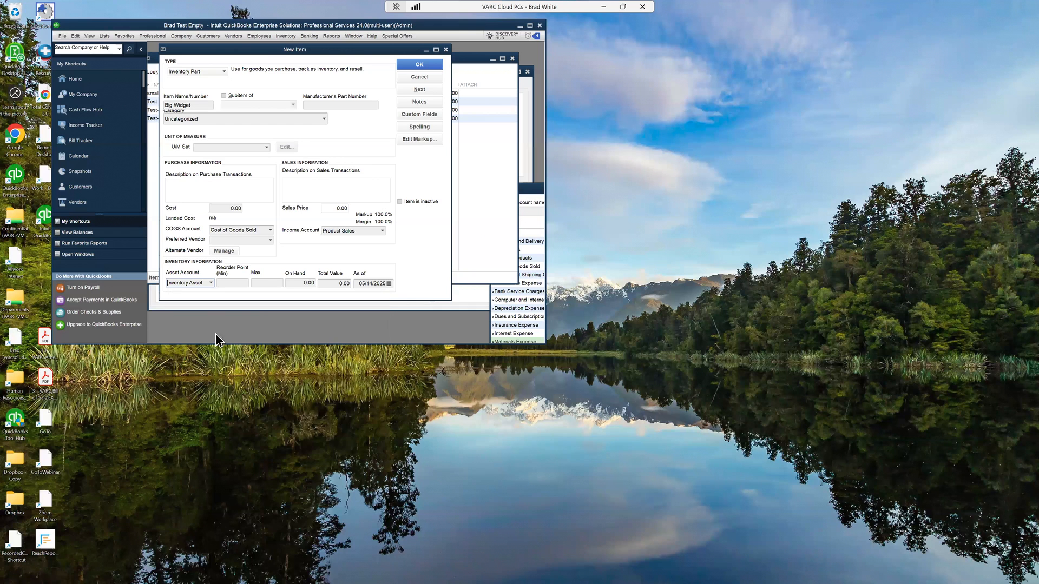
pyautogui.click(271, 228)
pyautogui.click(269, 230)
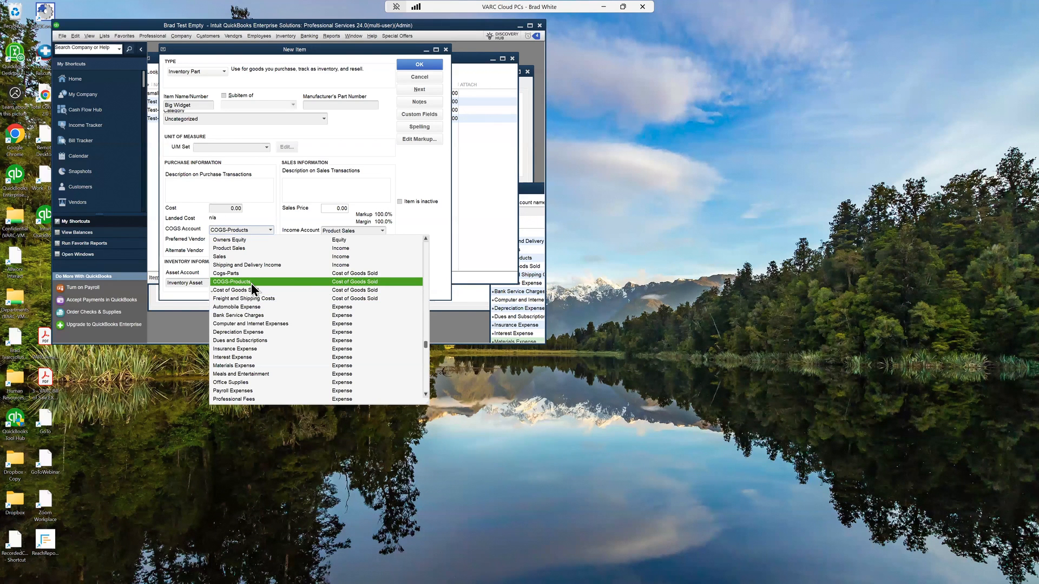
pyautogui.click(251, 282)
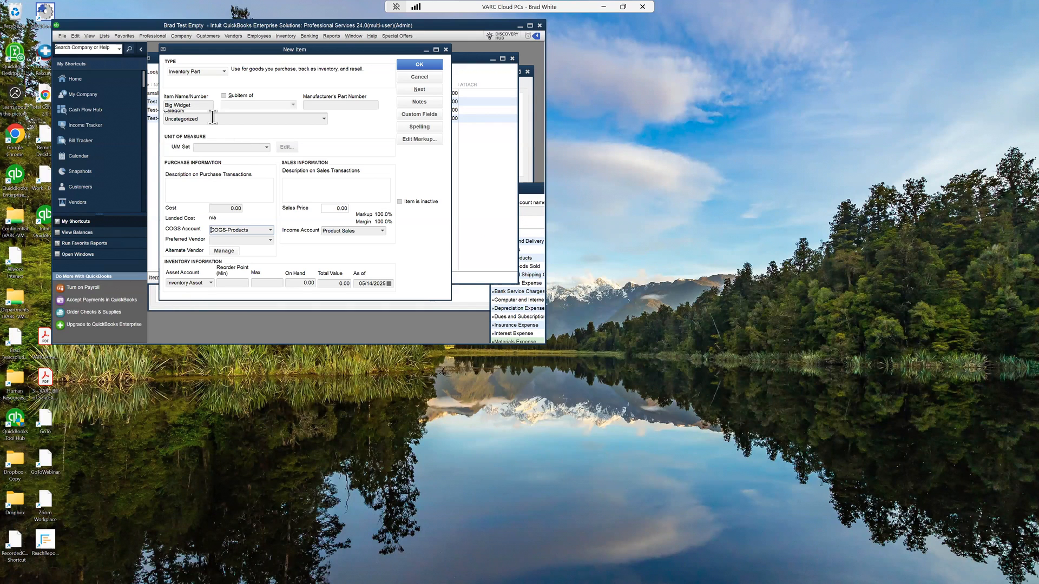
# Step: Save the Big Widget inventory part item
pyautogui.moveTo(202, 105); pyautogui.dragTo(151, 103)
pyautogui.click(211, 283)
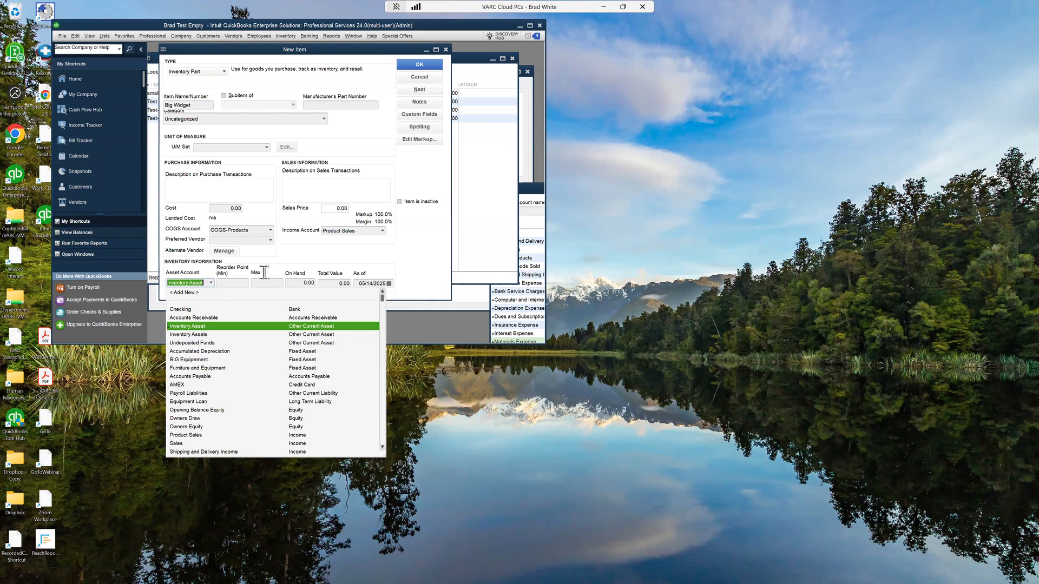
pyautogui.click(295, 258)
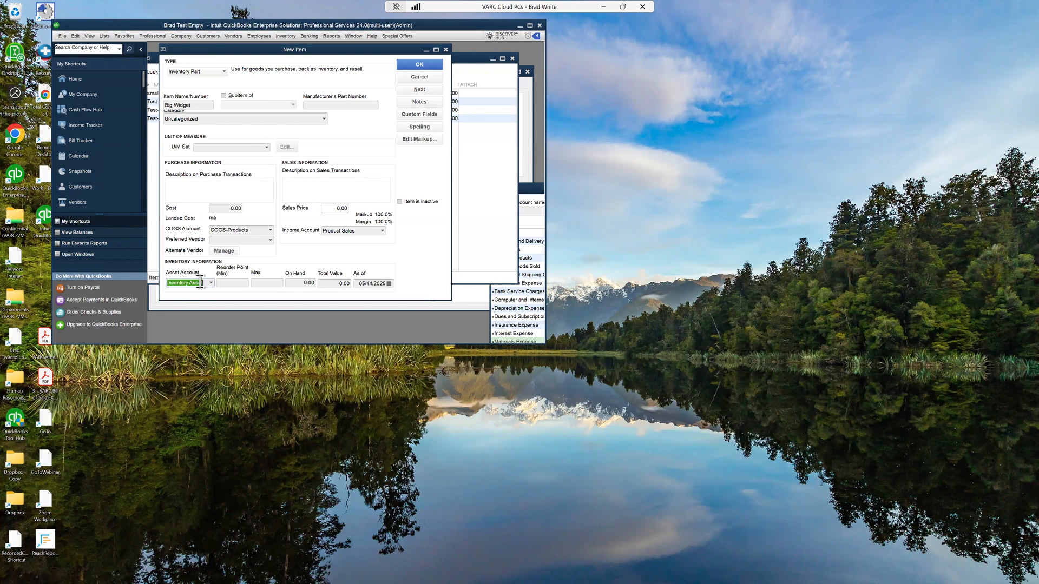
pyautogui.moveTo(372, 231); pyautogui.dragTo(287, 231)
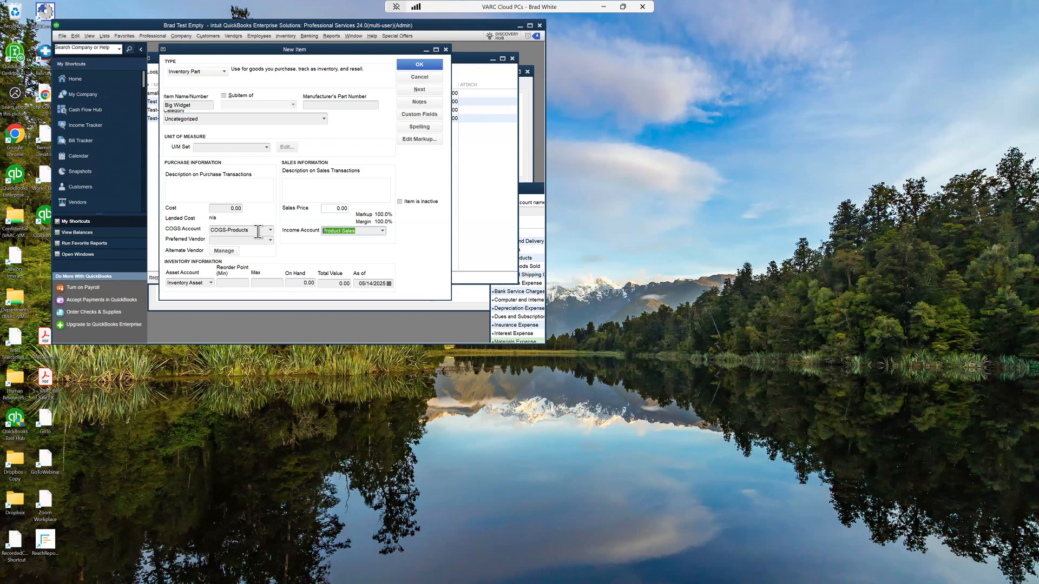
pyautogui.moveTo(257, 230); pyautogui.dragTo(179, 218)
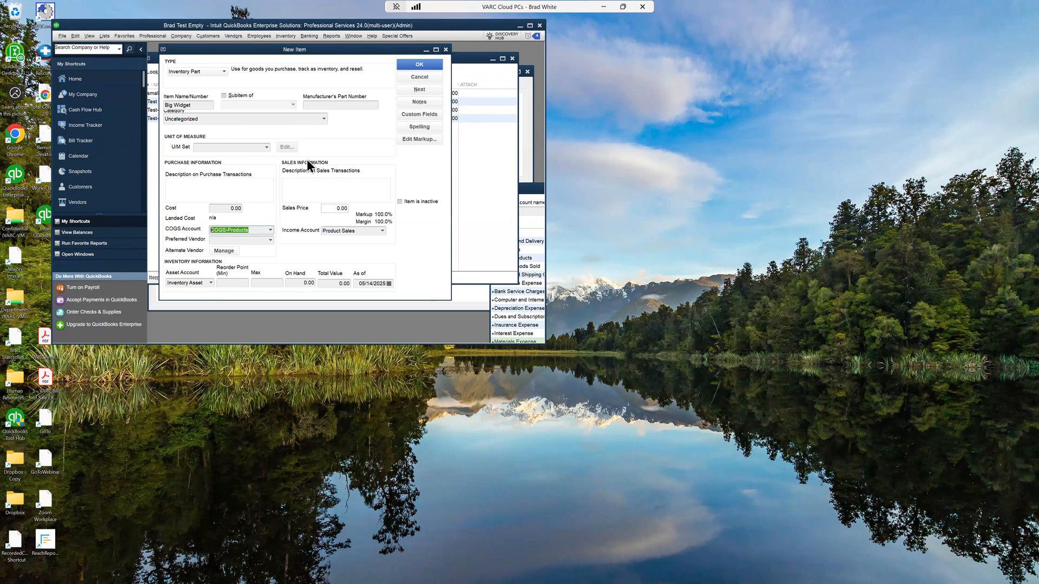
pyautogui.click(434, 64)
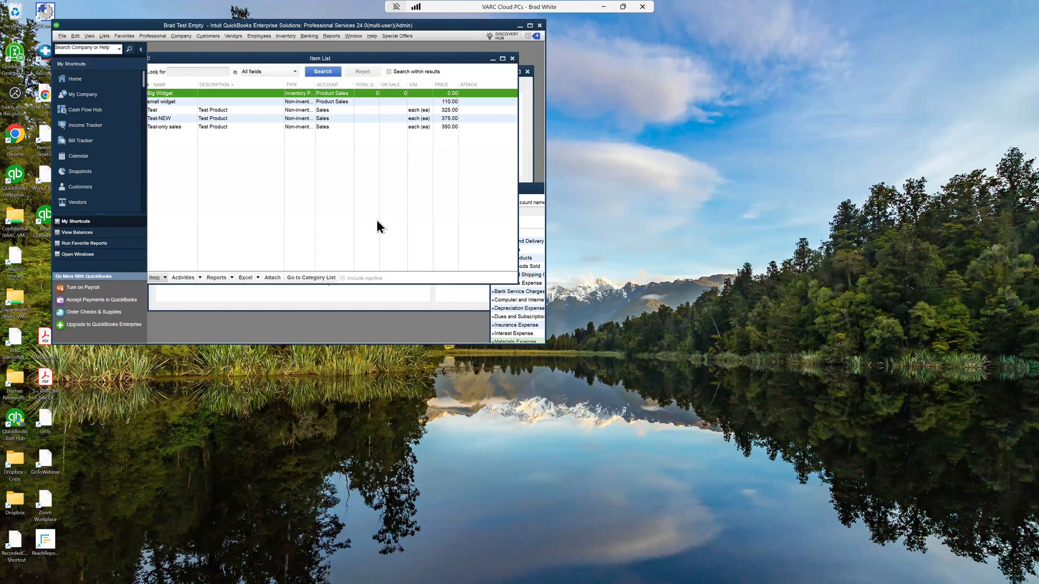
# Step: Start another new item and set its type to Inventory Assembly
pyautogui.click(165, 277)
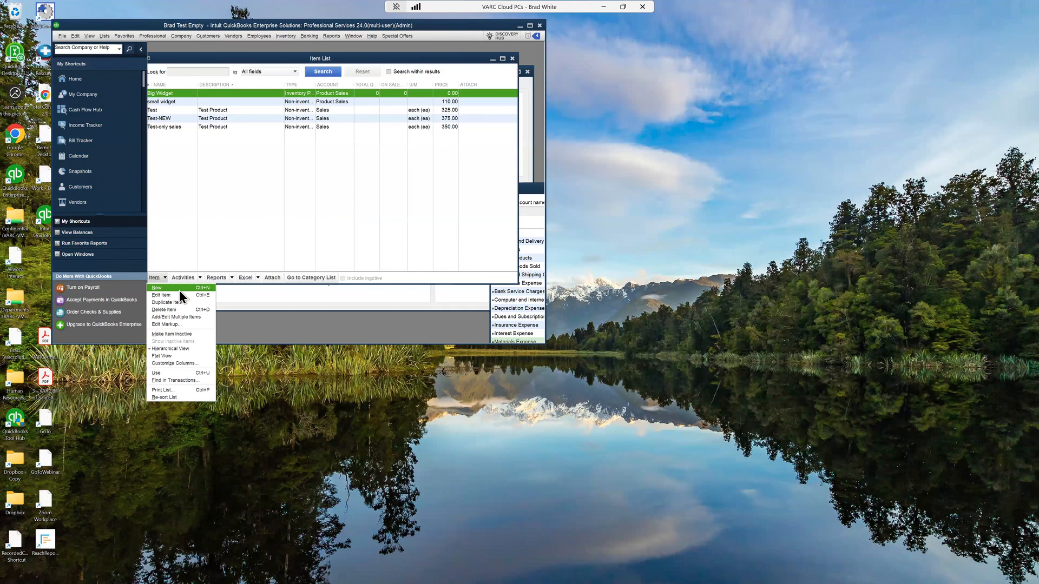
pyautogui.click(179, 290)
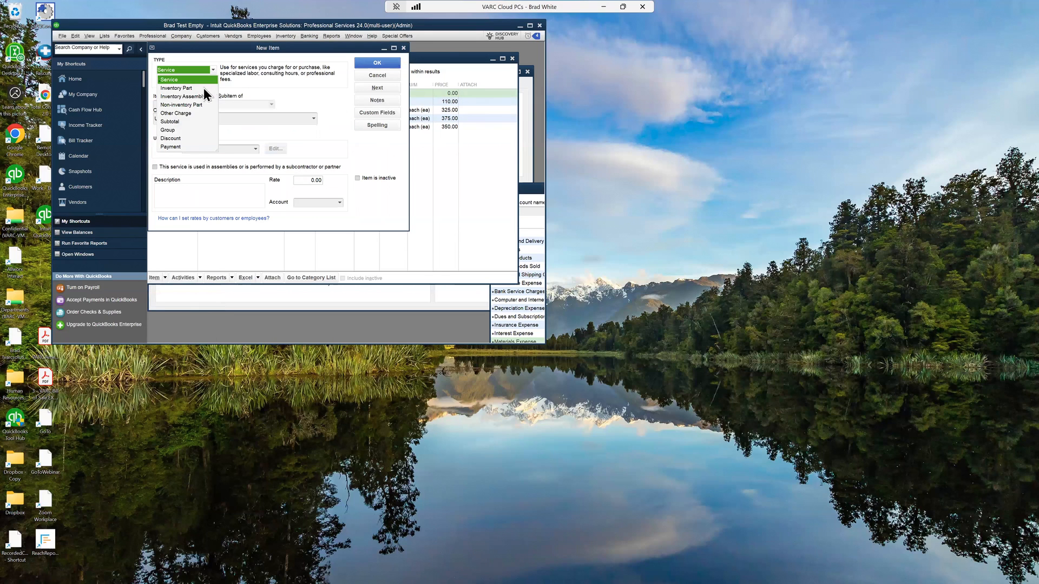
pyautogui.click(173, 96)
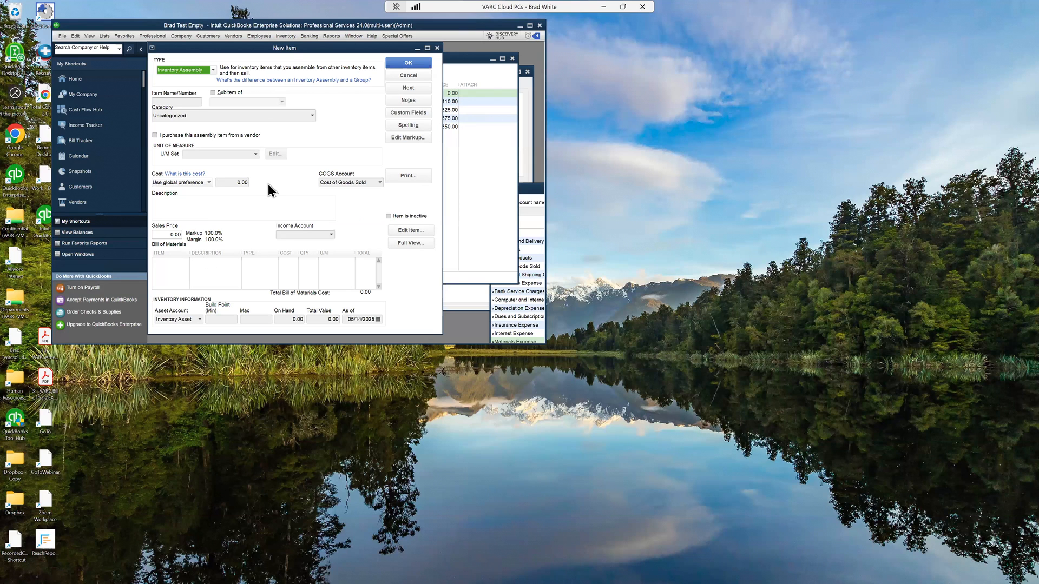
pyautogui.click(292, 36)
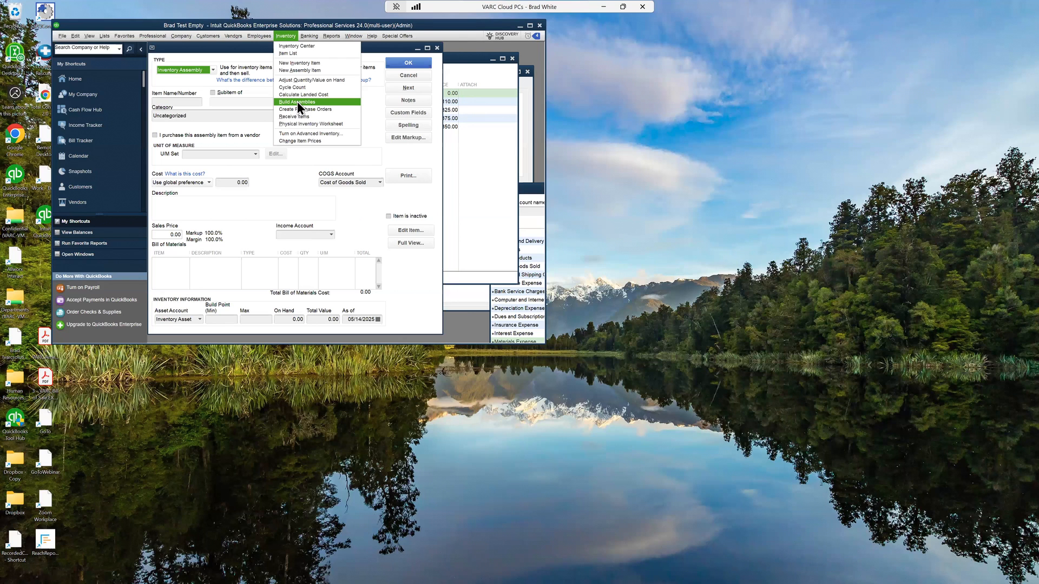
pyautogui.click(372, 105)
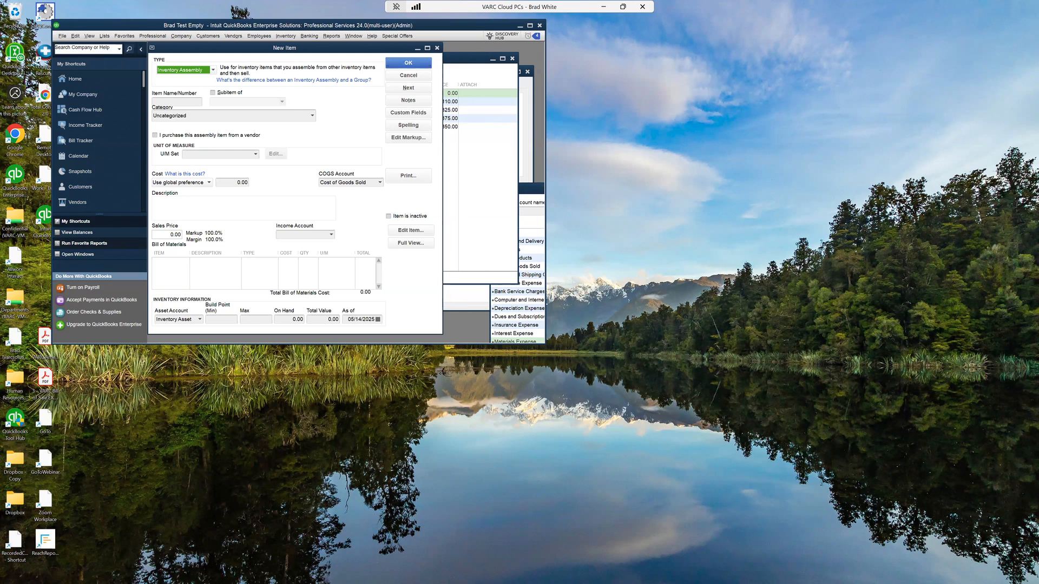
# Step: Cancel the new assembly item and close the item list and Chart of Accounts windows
pyautogui.click(423, 78)
pyautogui.click(512, 59)
pyautogui.moveTo(339, 131); pyautogui.dragTo(184, 80)
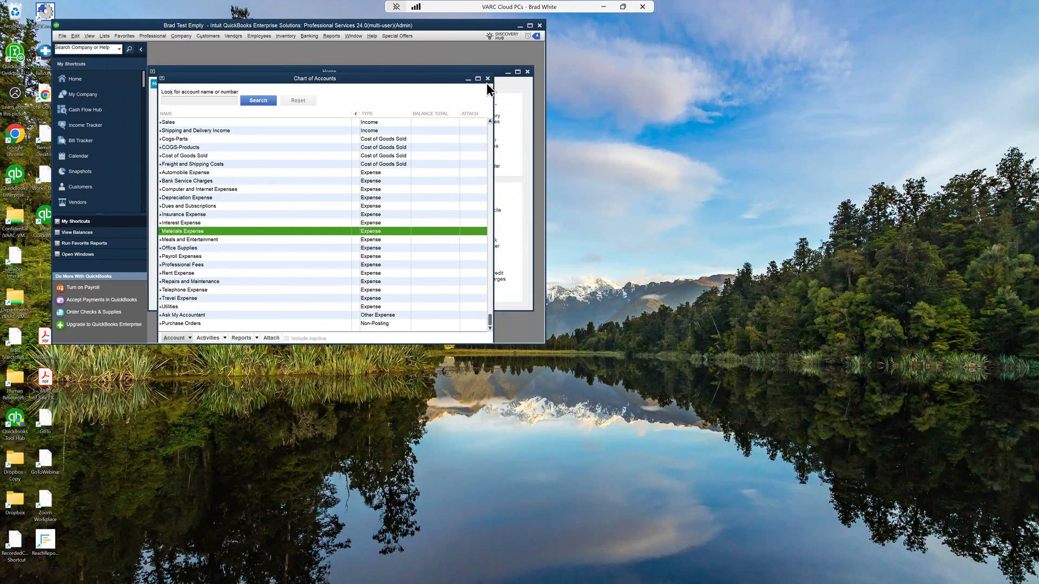
pyautogui.click(487, 80)
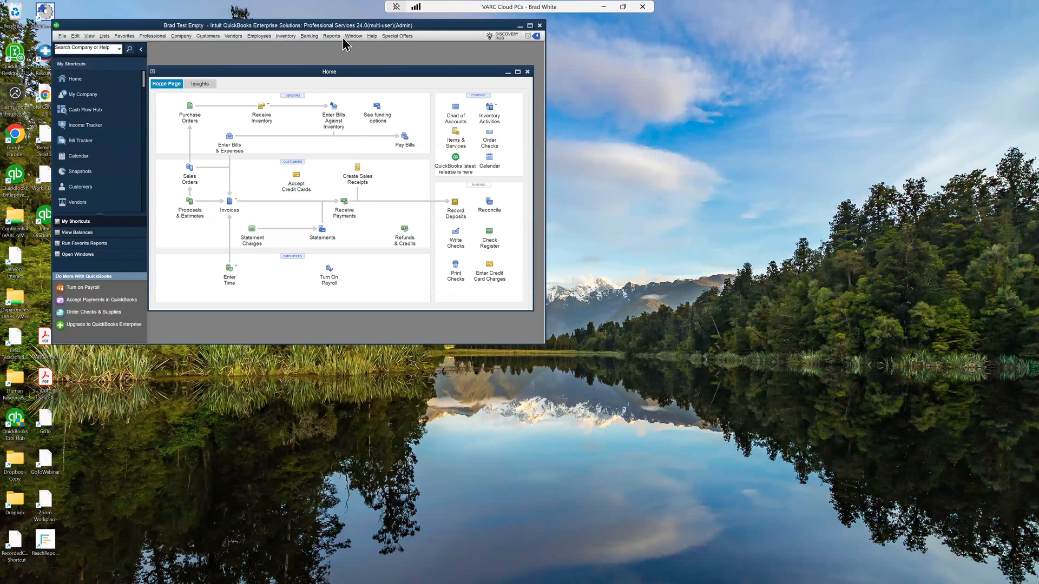
# Step: Open an inventory quantity-on-hand adjustment and add the Big Widget item to it
pyautogui.click(286, 36)
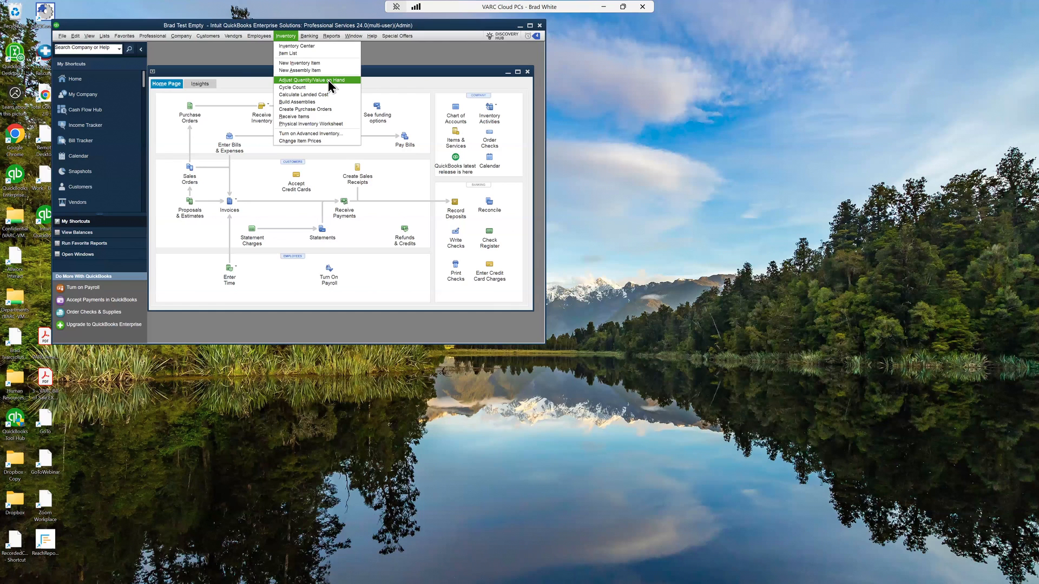
pyautogui.click(305, 79)
pyautogui.moveTo(299, 83); pyautogui.dragTo(266, 63)
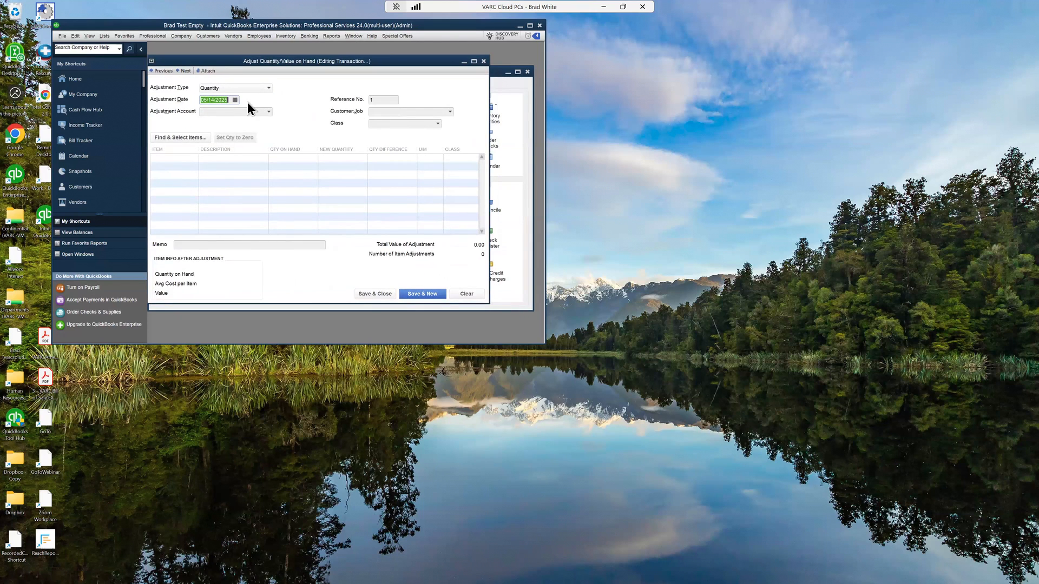
pyautogui.click(195, 137)
pyautogui.click(199, 157)
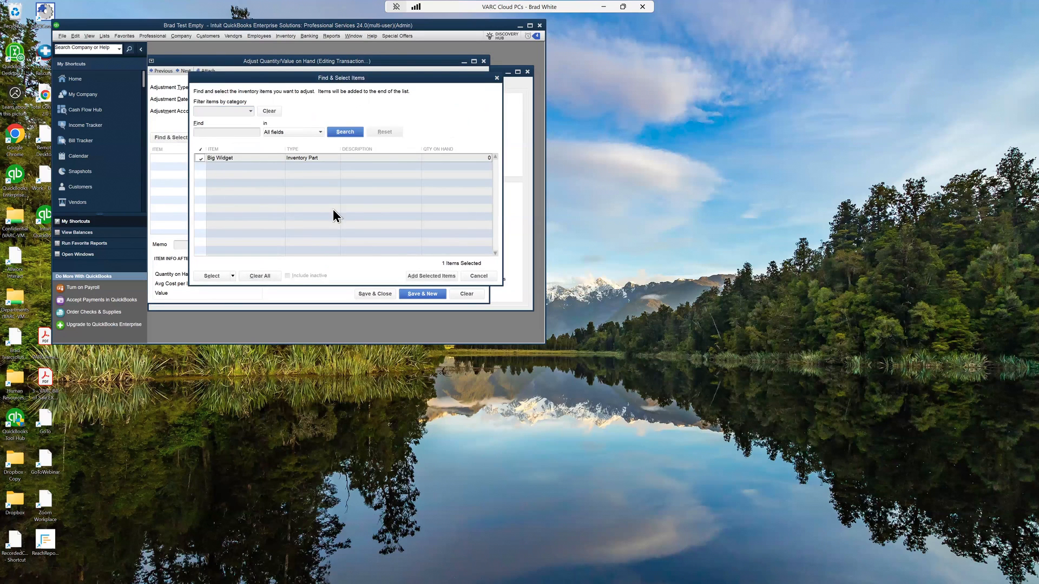
pyautogui.click(427, 275)
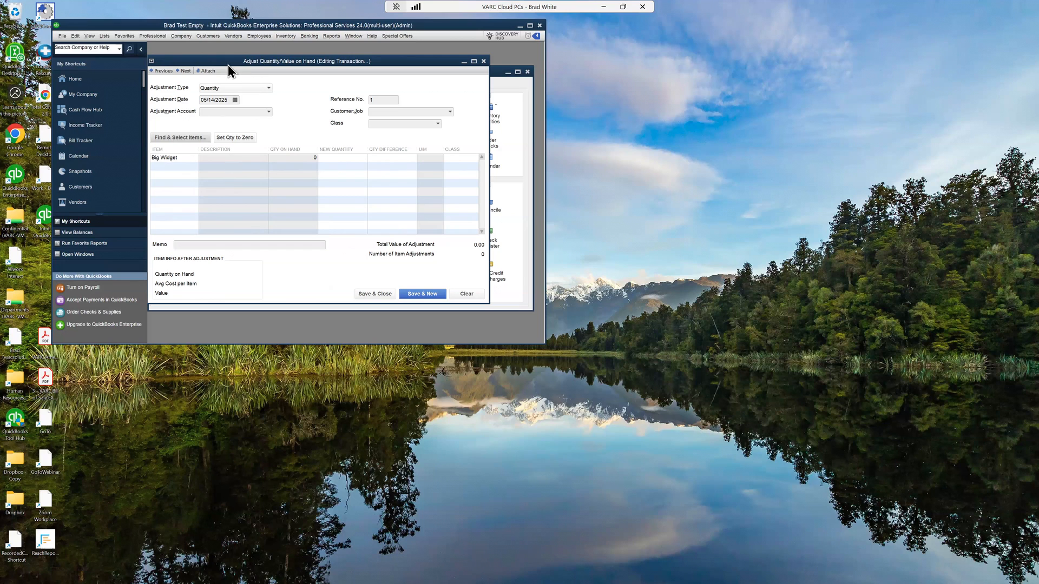
# Step: Enter a new quantity of 120 for Big Widget in the adjustment
pyautogui.moveTo(231, 63); pyautogui.dragTo(238, 62)
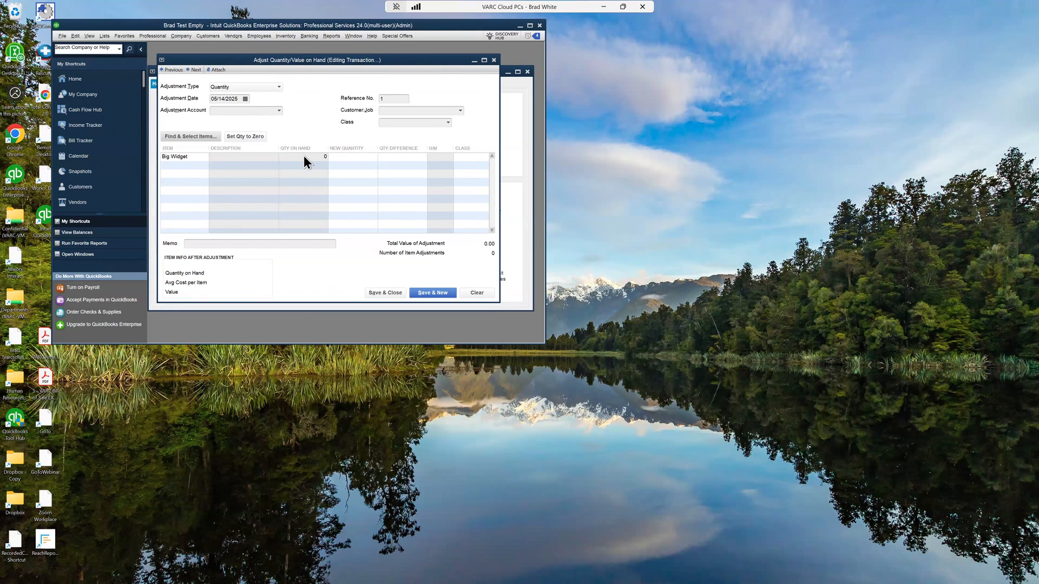
pyautogui.click(371, 158)
pyautogui.write('120')
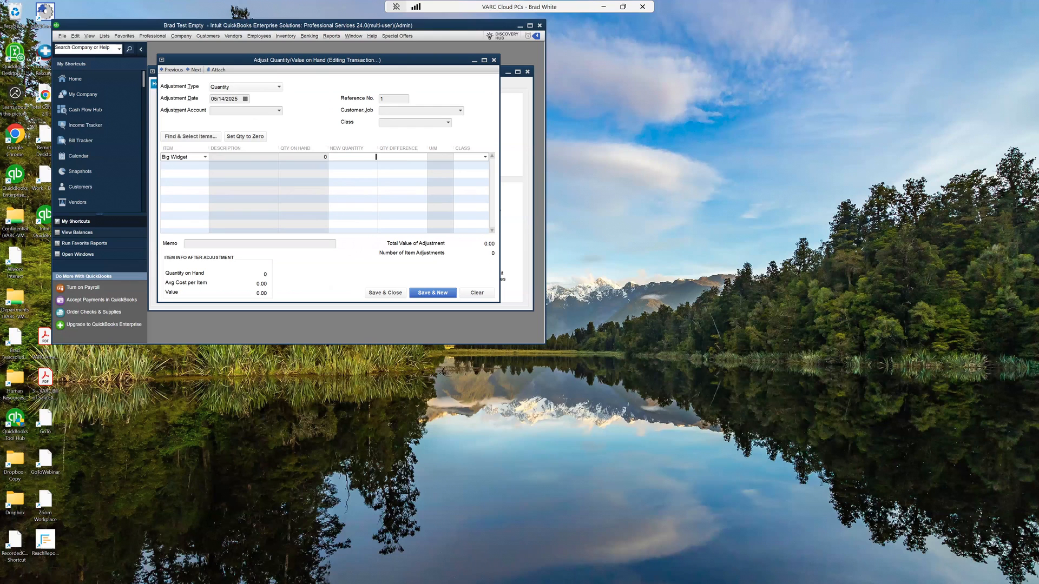
pyautogui.press('Tab')
# Step: Browse the adjustment accounts, then switch the adjustment type to Total Value and to Quantity and Total Value
pyautogui.click(237, 111)
pyautogui.click(277, 111)
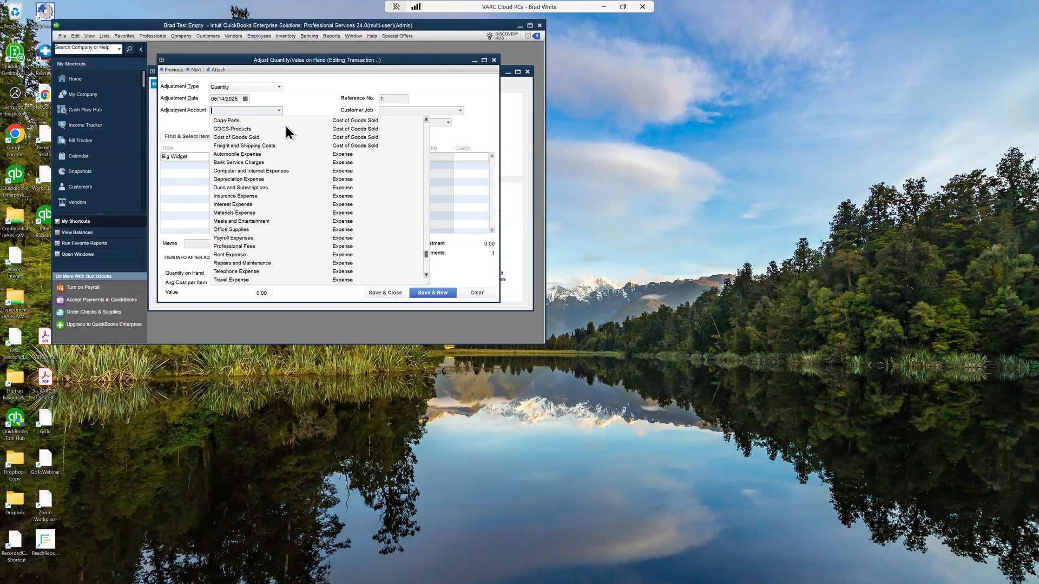
pyautogui.click(318, 90)
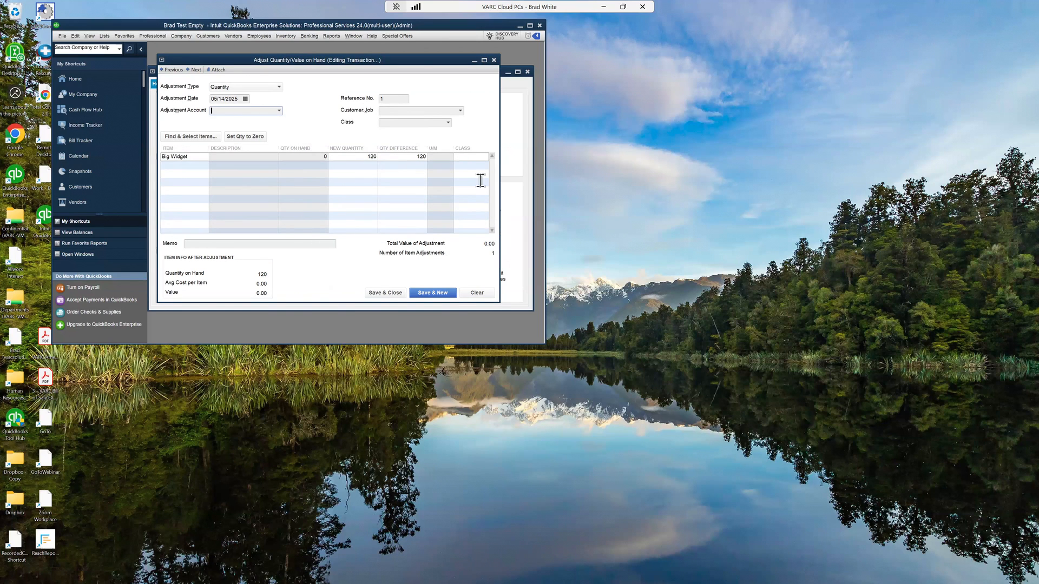
pyautogui.click(225, 86)
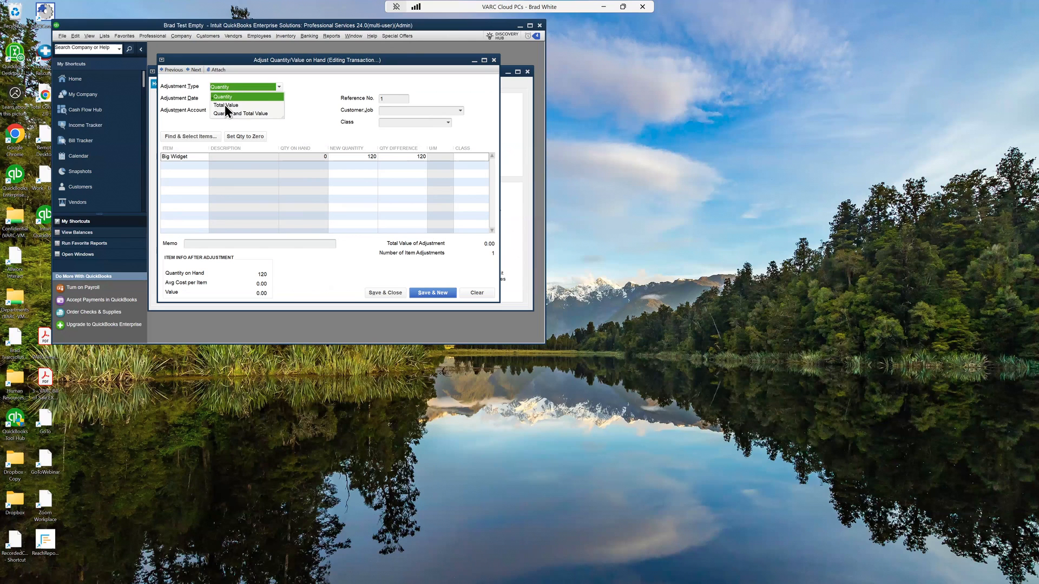
pyautogui.click(225, 105)
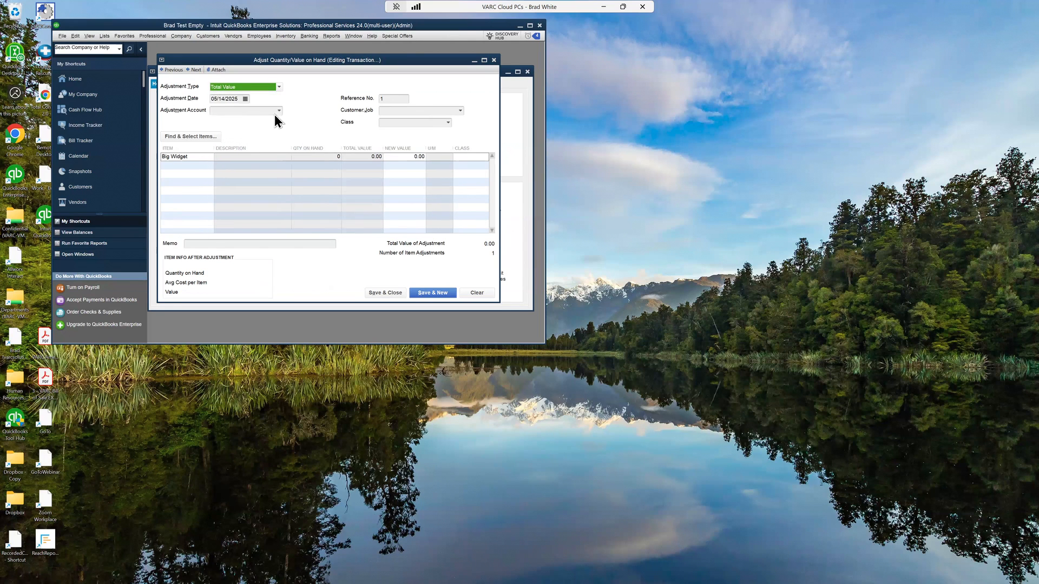
pyautogui.click(406, 155)
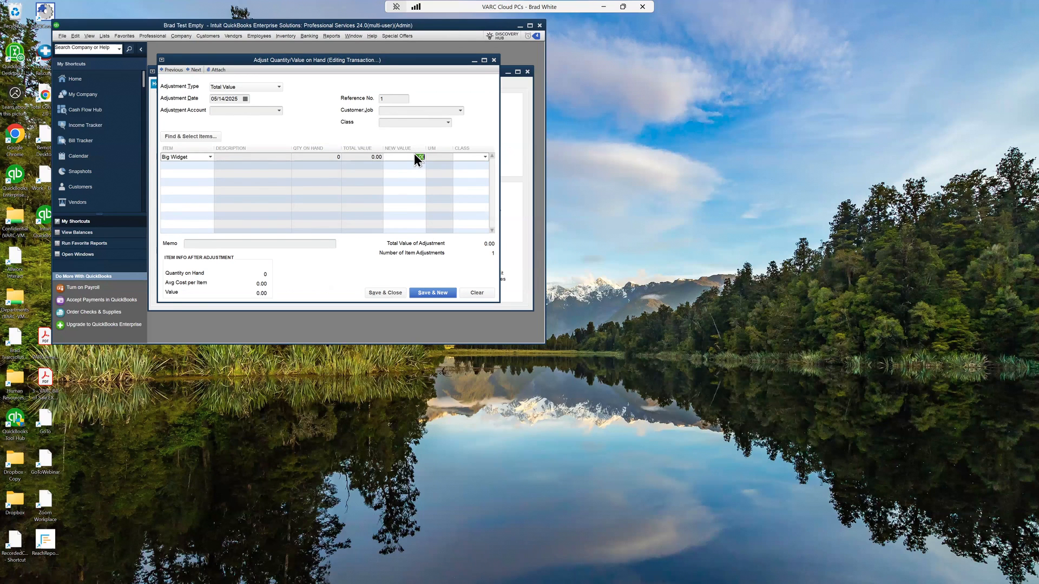
pyautogui.click(245, 87)
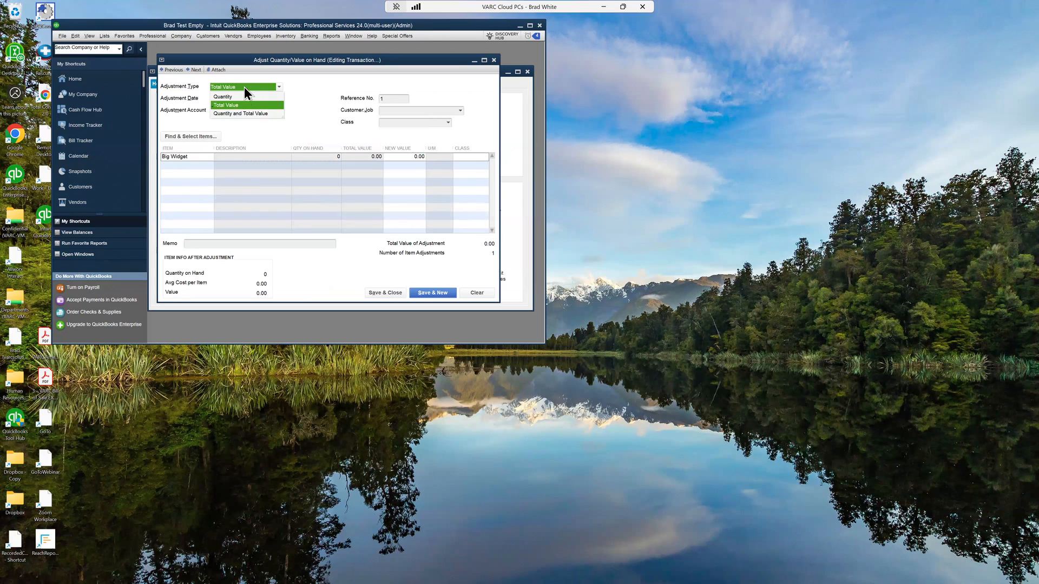
pyautogui.click(245, 113)
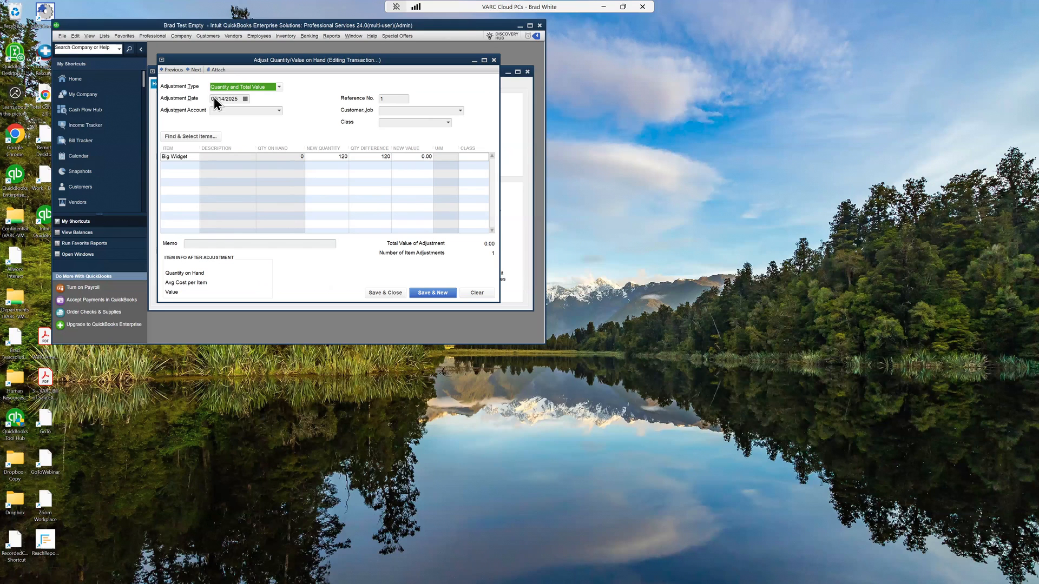
# Step: Close the adjustment window without recording the transaction
pyautogui.click(494, 59)
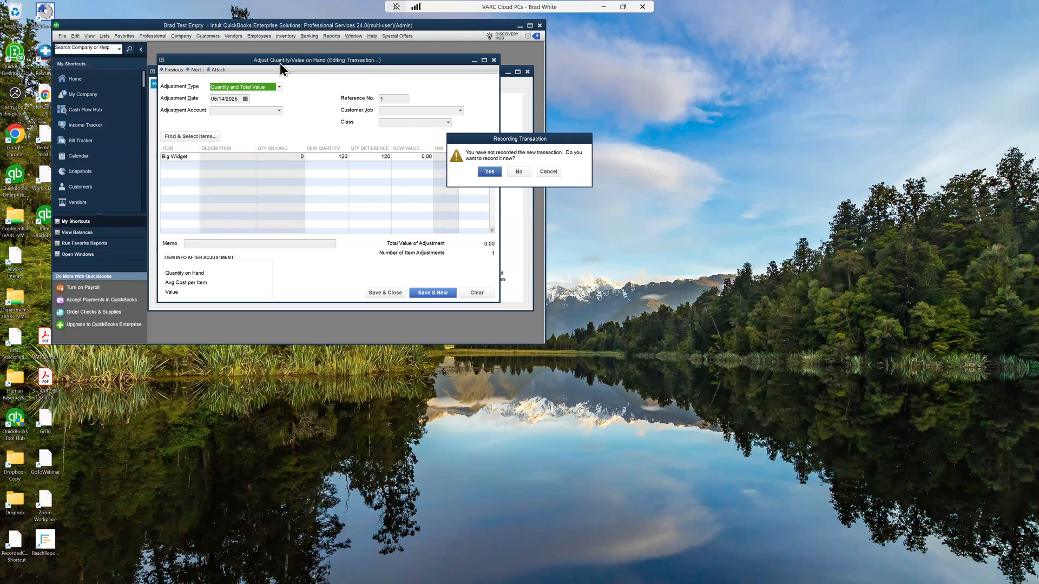
pyautogui.click(515, 169)
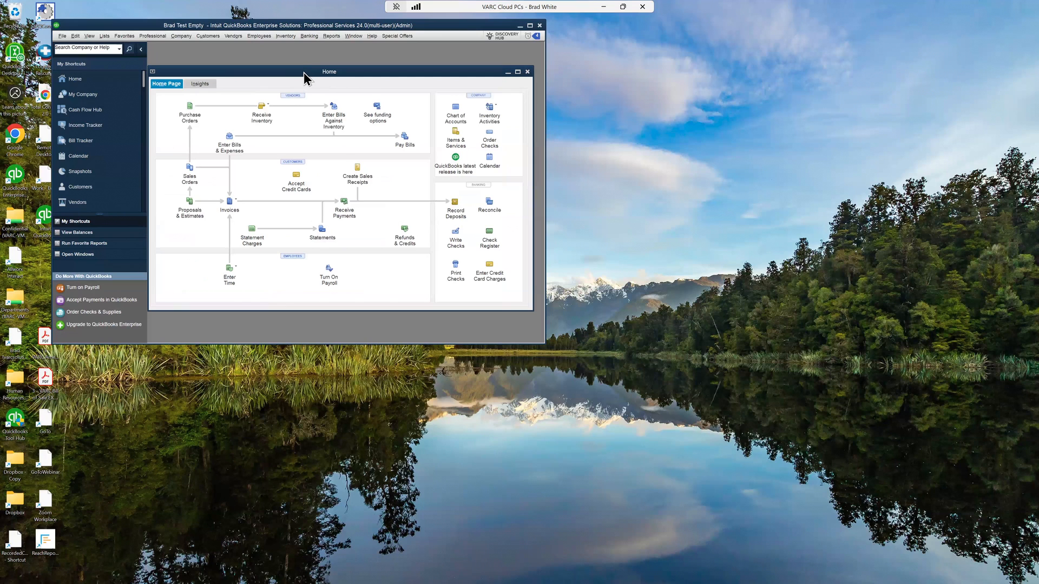